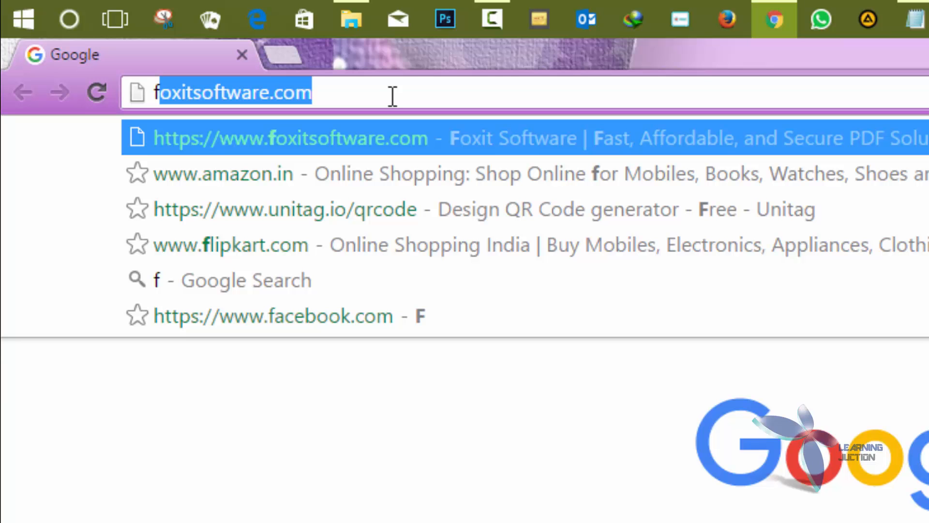
# - Load foxitsoftware.com in Chrome and scroll the home page down and back up
pyautogui.press('Return')
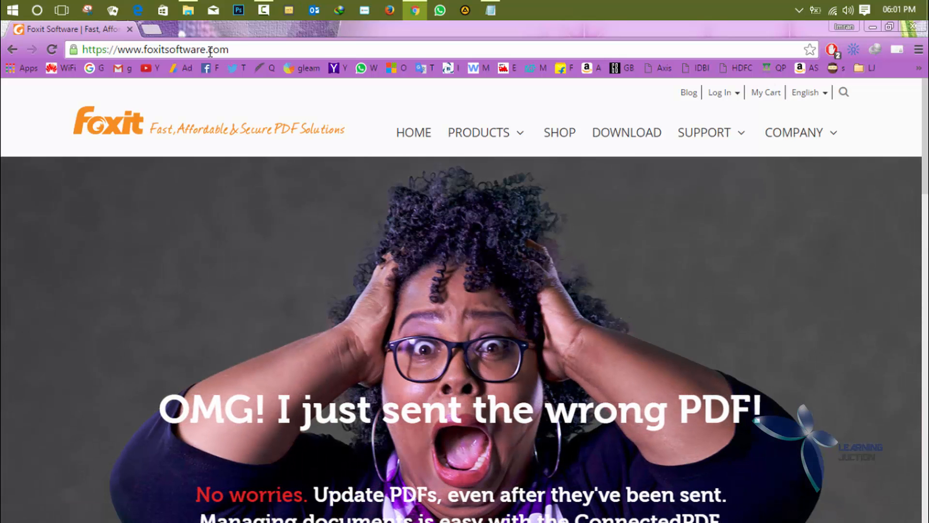
pyautogui.scroll(-10, 826, 513)
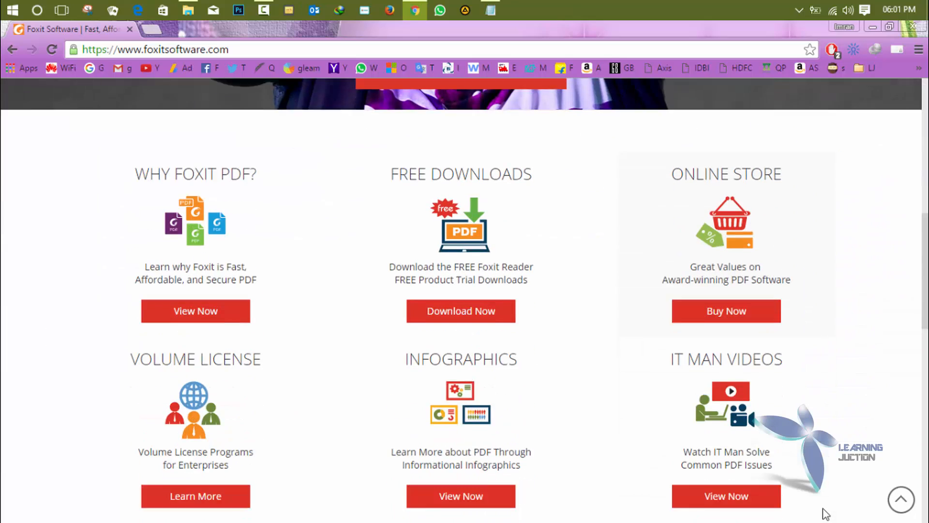
pyautogui.scroll(10, 823, 508)
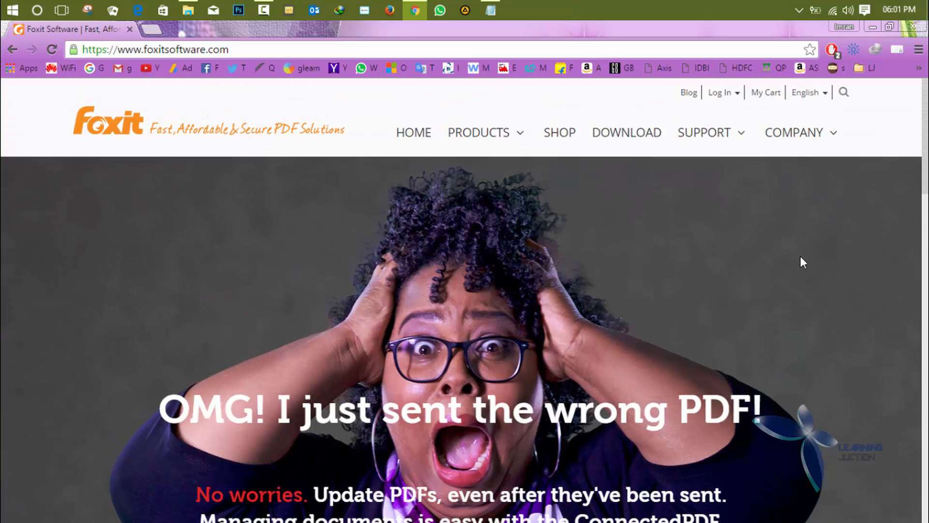
pyautogui.moveTo(589, 99)
pyautogui.mouseDown()
pyautogui.moveTo(590, 127)
pyautogui.moveTo(631, 158)
pyautogui.mouseUp()
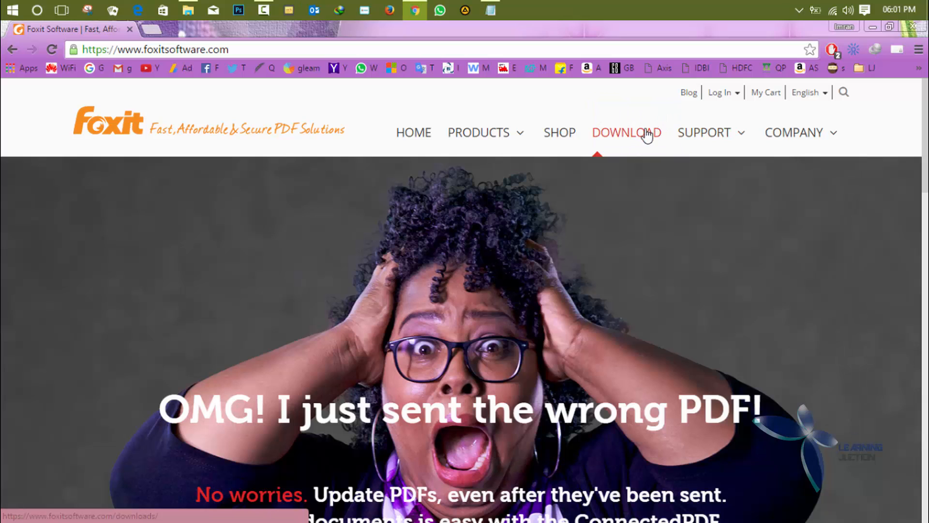
# - Go to the Foxit Download Center and scroll through its product listings
pyautogui.click(644, 131)
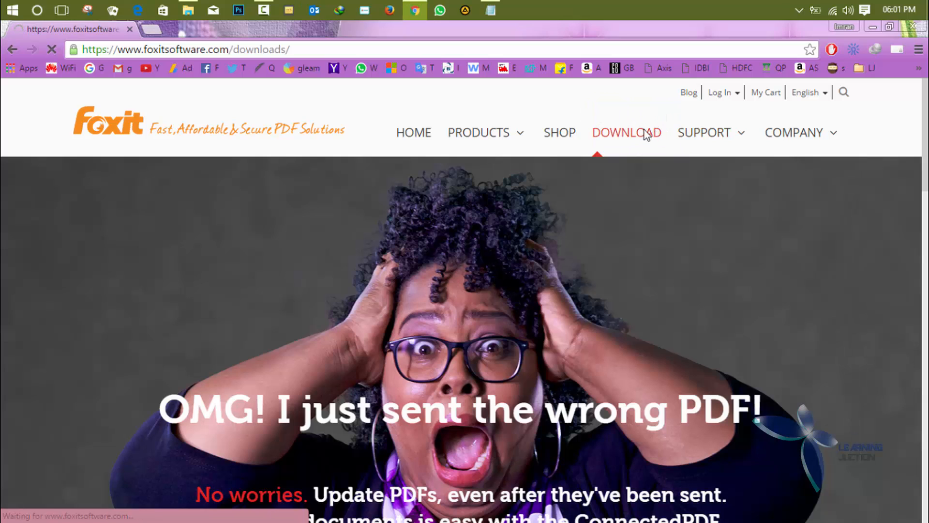
pyautogui.scroll(-20, 371, 380)
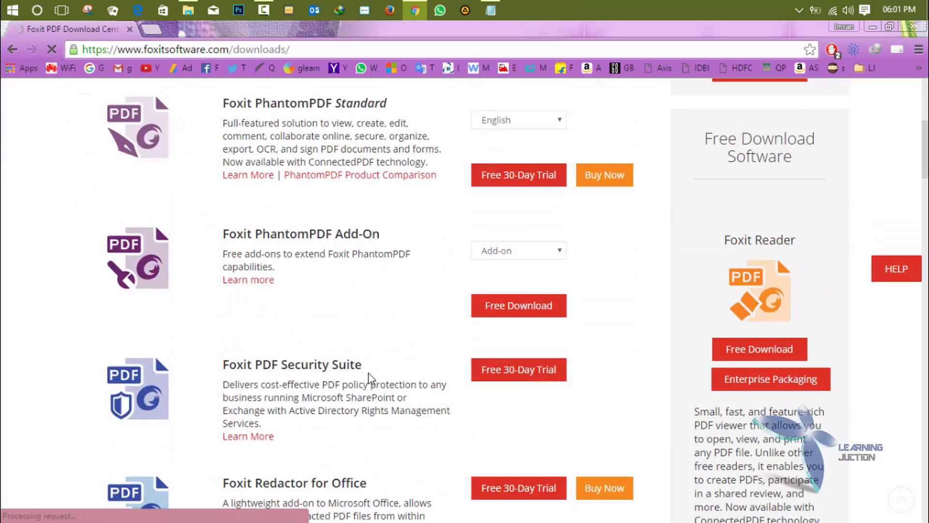
pyautogui.scroll(-20, 369, 373)
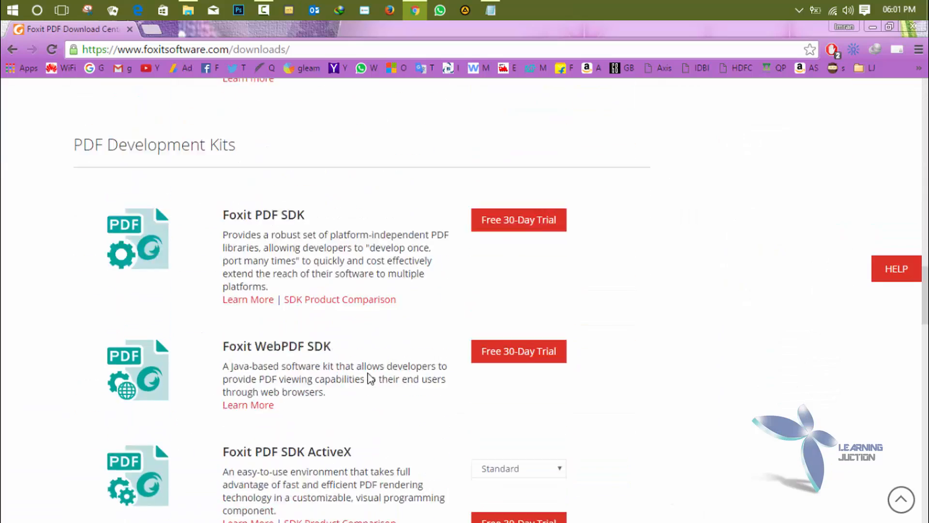
pyautogui.scroll(20, 369, 373)
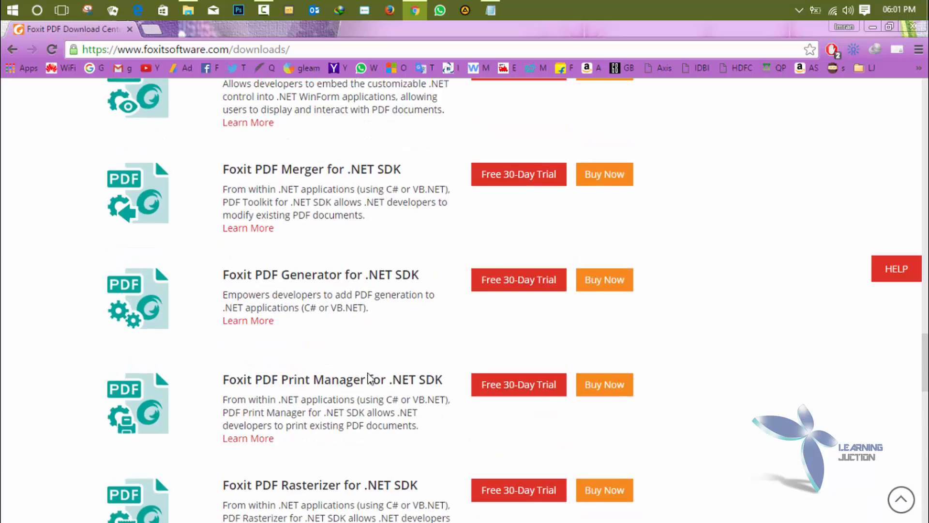
pyautogui.scroll(4, 369, 378)
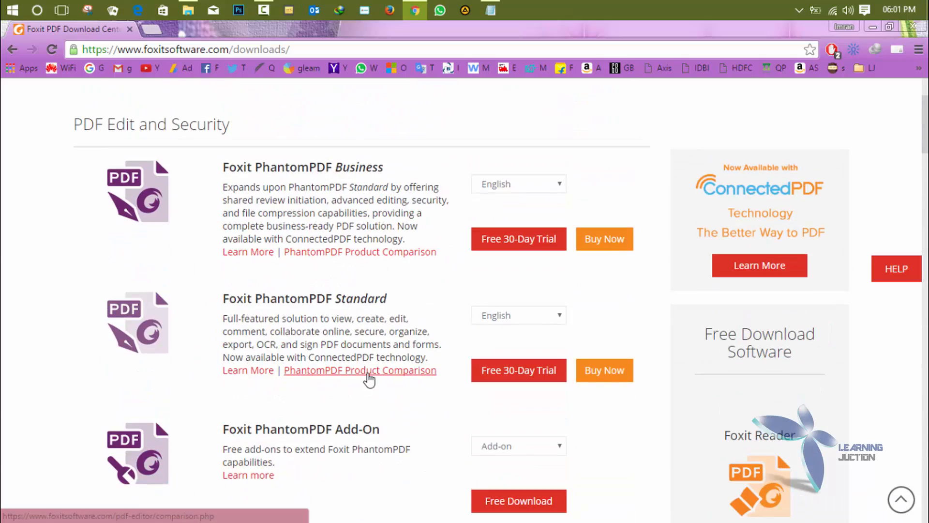
pyautogui.scroll(-6, 368, 375)
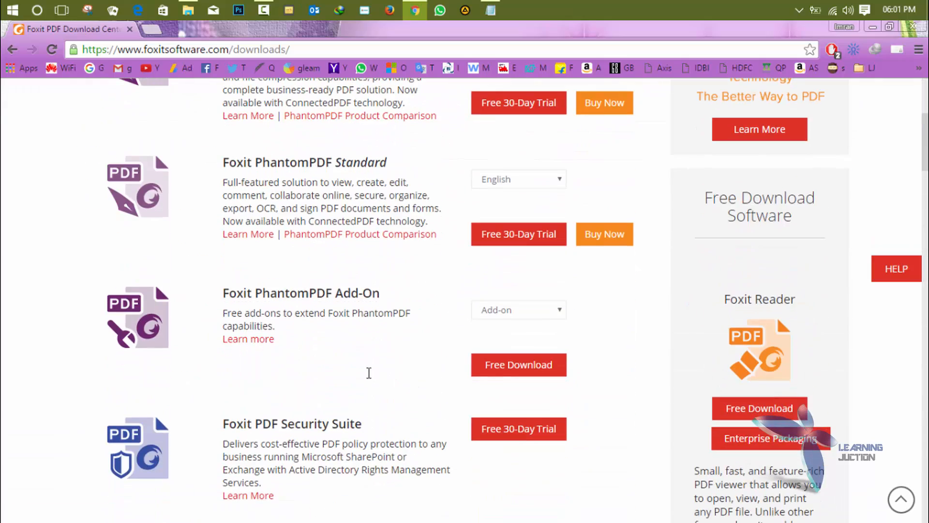
pyautogui.scroll(4, 369, 373)
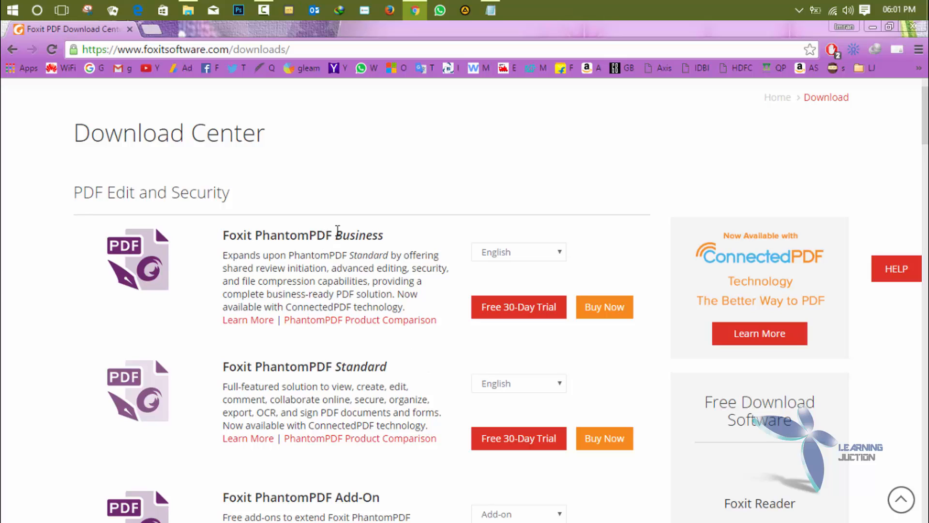
# - Highlight the PhantomPDF Business description and the Standard heading
pyautogui.moveTo(337, 230); pyautogui.dragTo(404, 255)
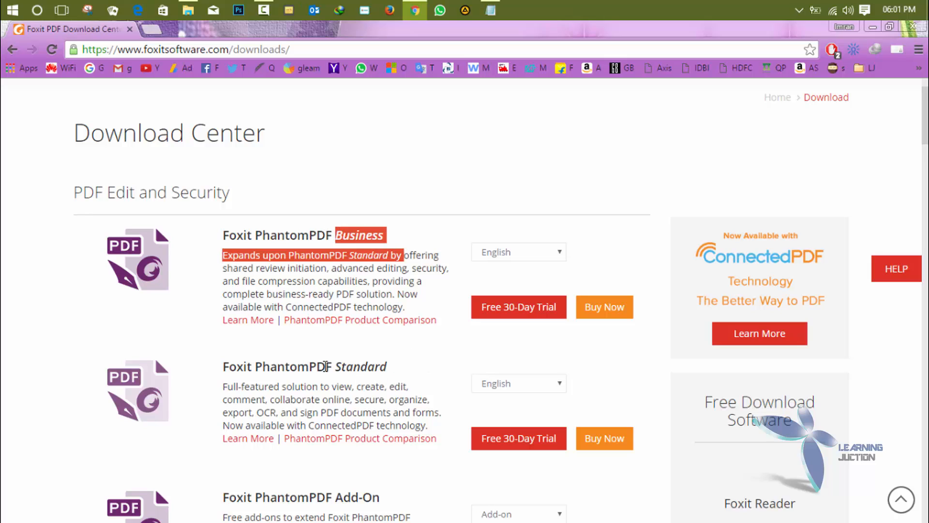
pyautogui.moveTo(335, 368); pyautogui.dragTo(401, 370)
pyautogui.click(459, 369)
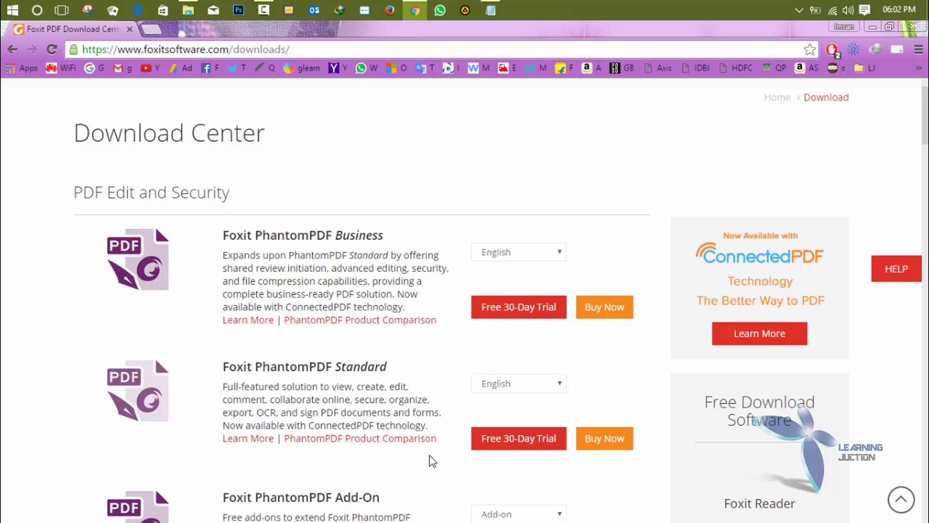
# - Add PhantomPDF Standard to the cart and remove the $25.00 Upgrade Assurance
pyautogui.click(605, 446)
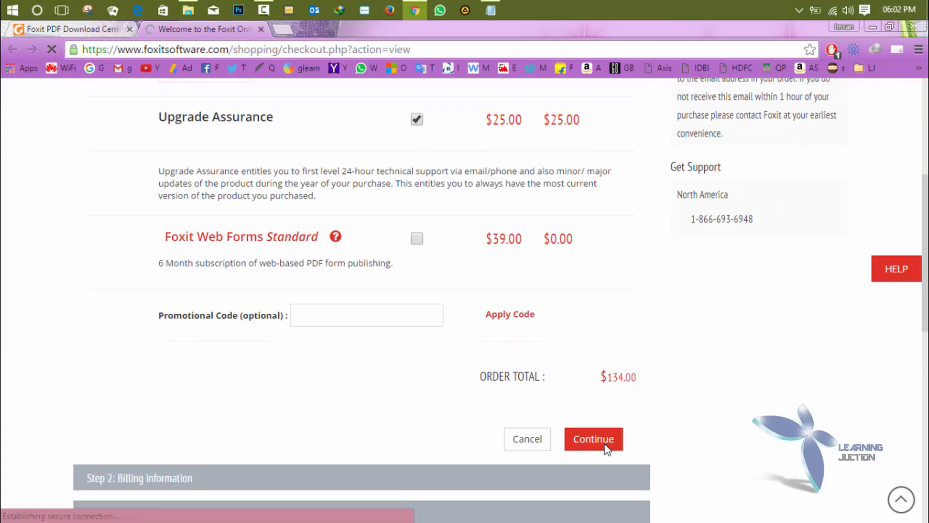
pyautogui.scroll(3, 607, 450)
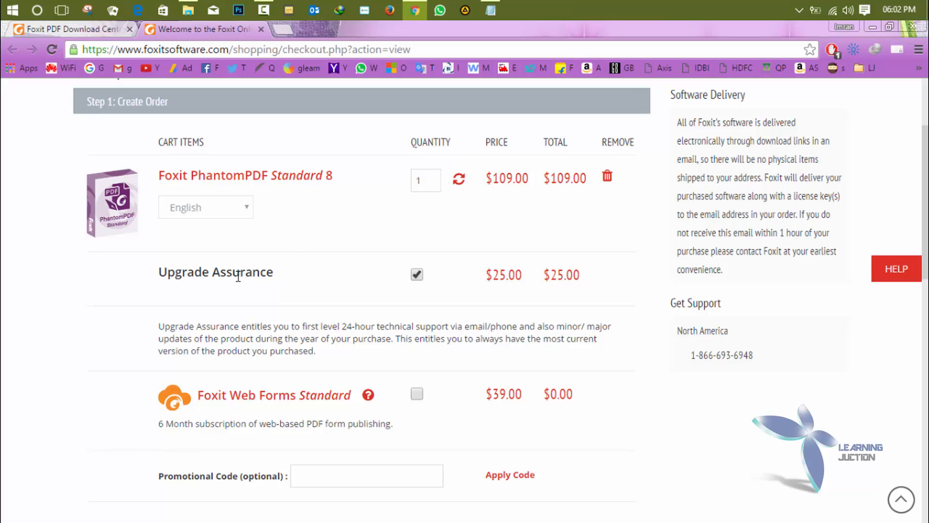
pyautogui.click(422, 275)
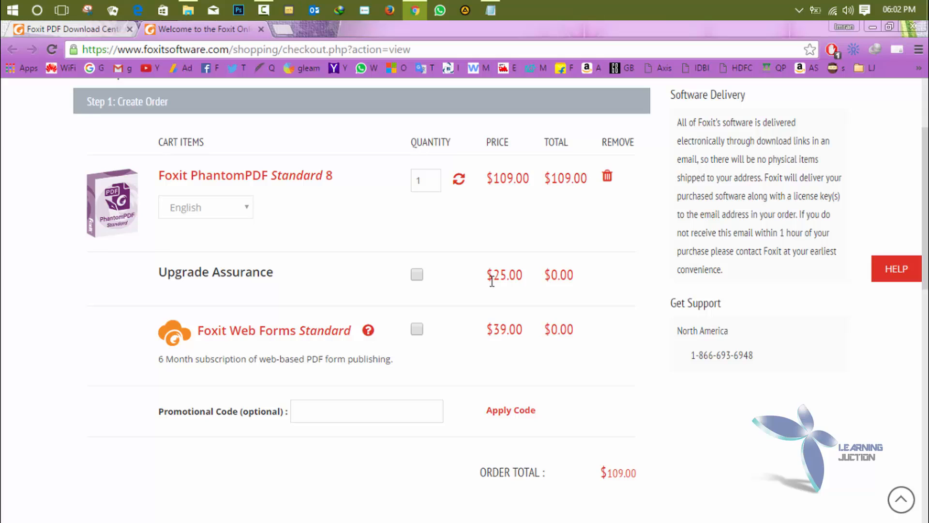
pyautogui.moveTo(492, 281); pyautogui.dragTo(527, 280)
# - Review the $109.00 order total, then close the checkout tab
pyautogui.scroll(-1, 534, 504)
pyautogui.scroll(1, 534, 504)
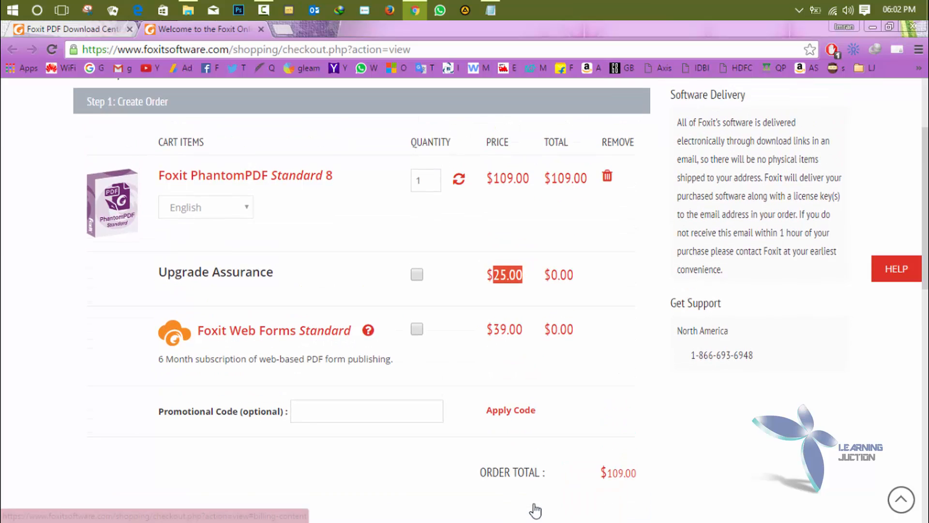
pyautogui.moveTo(599, 473); pyautogui.dragTo(659, 478)
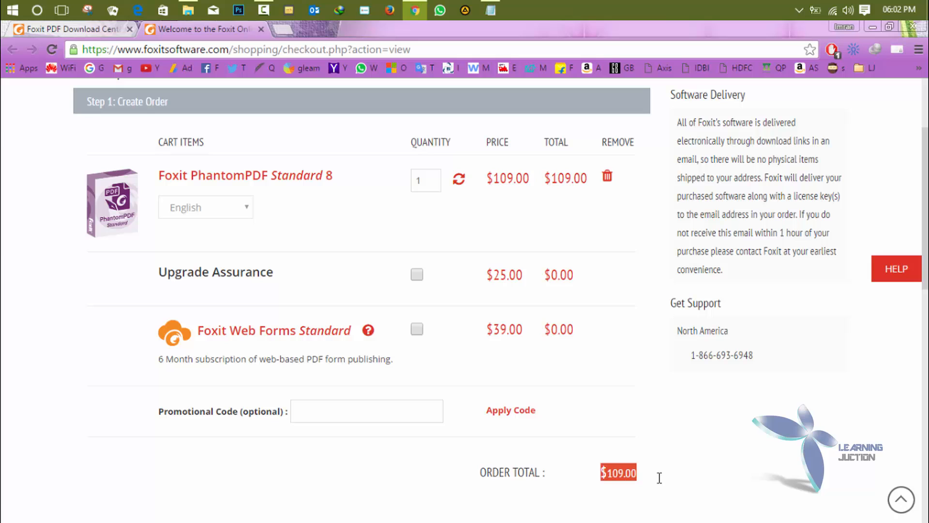
pyautogui.click(686, 479)
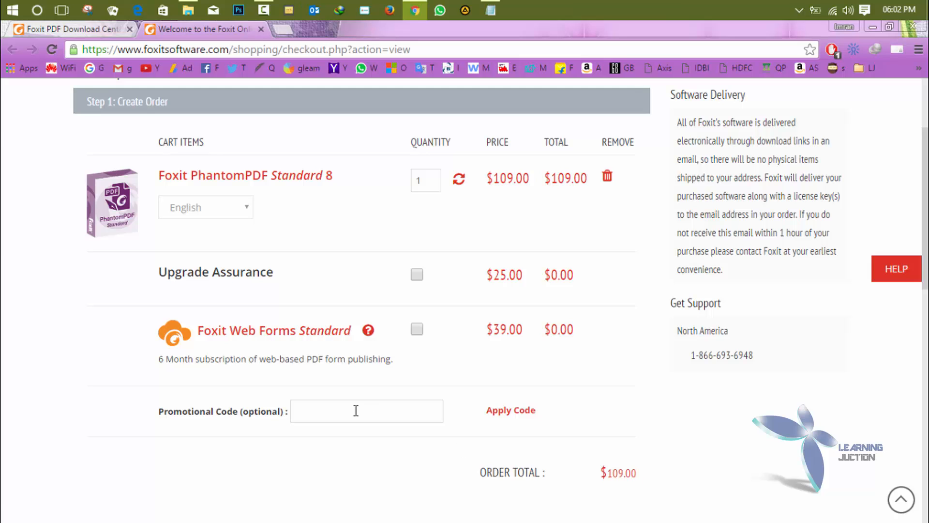
pyautogui.scroll(2, 356, 410)
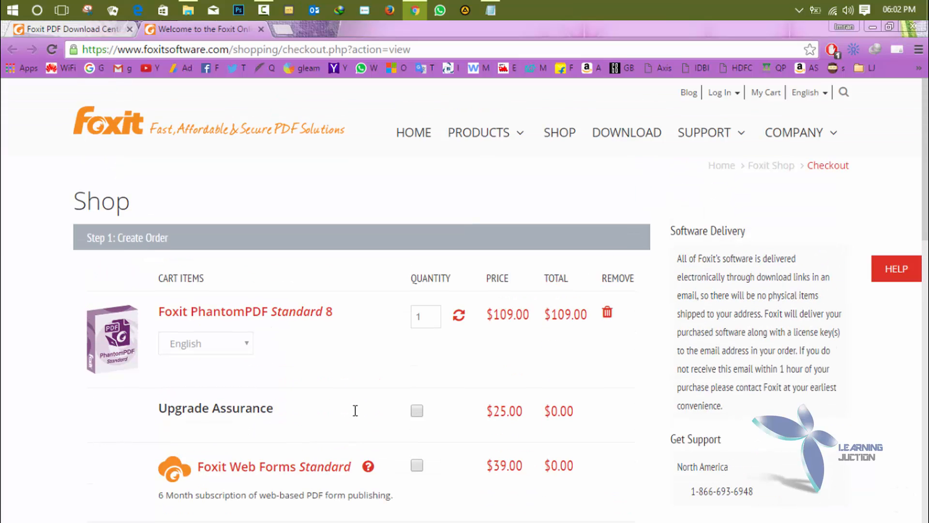
pyautogui.click(261, 29)
pyautogui.click(595, 306)
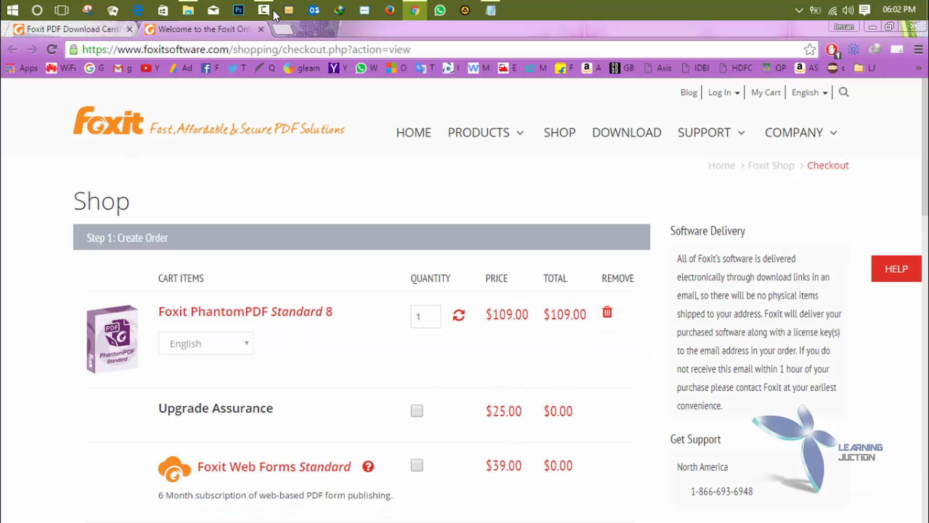
pyautogui.click(261, 30)
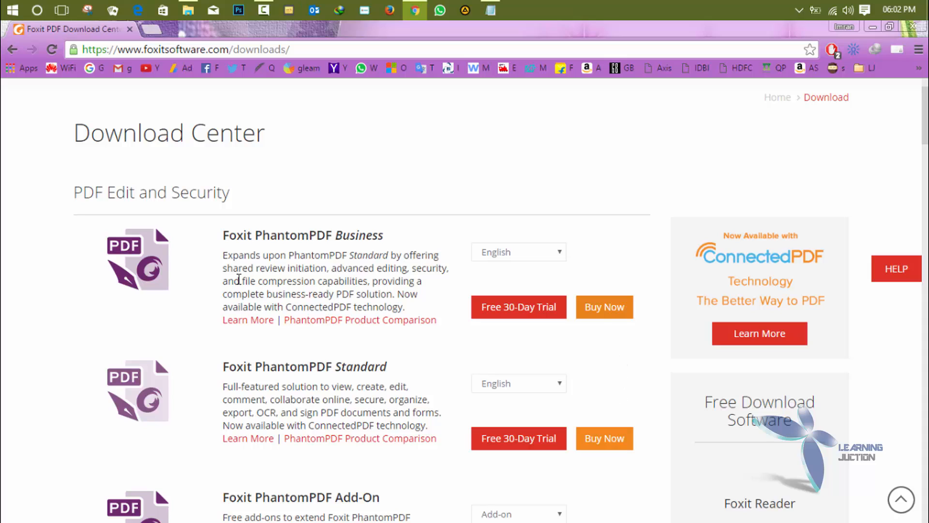
# - Add PhantomPDF Business 8 with Upgrade Assurance and review the $276.00 checkout total
pyautogui.click(604, 315)
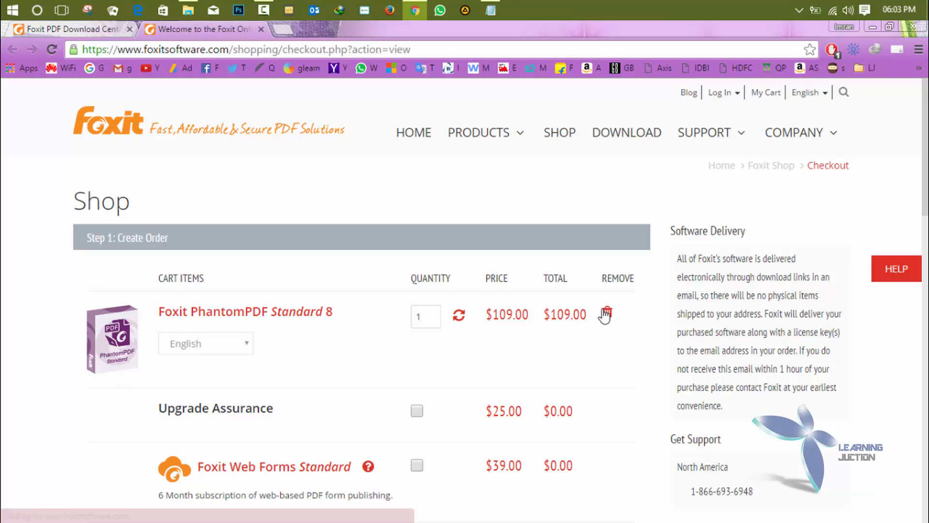
pyautogui.scroll(-7, 605, 315)
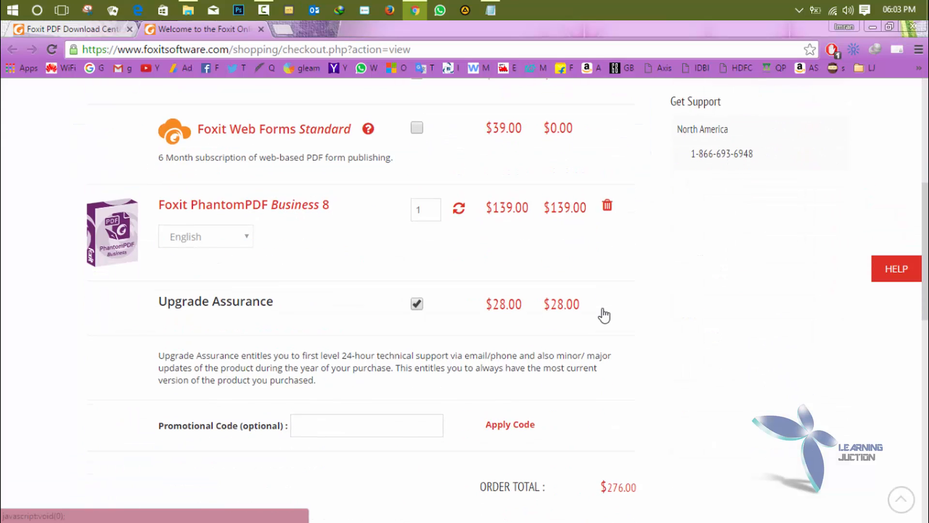
pyautogui.scroll(7, 603, 310)
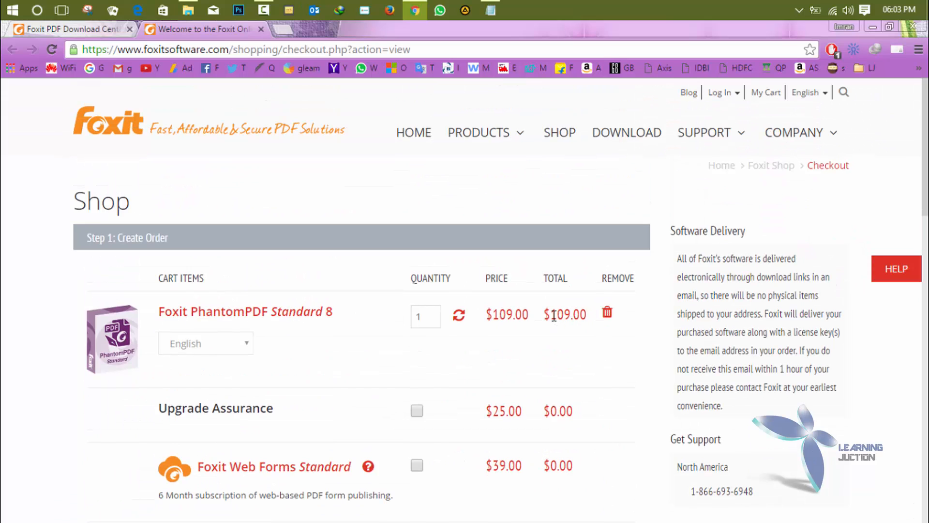
pyautogui.moveTo(554, 317); pyautogui.dragTo(577, 315)
pyautogui.scroll(-8, 577, 315)
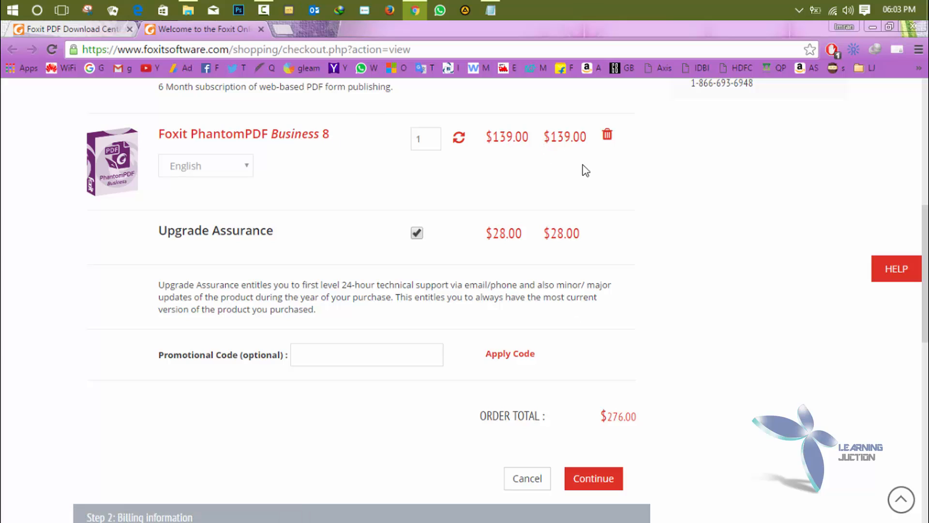
pyautogui.scroll(8, 586, 170)
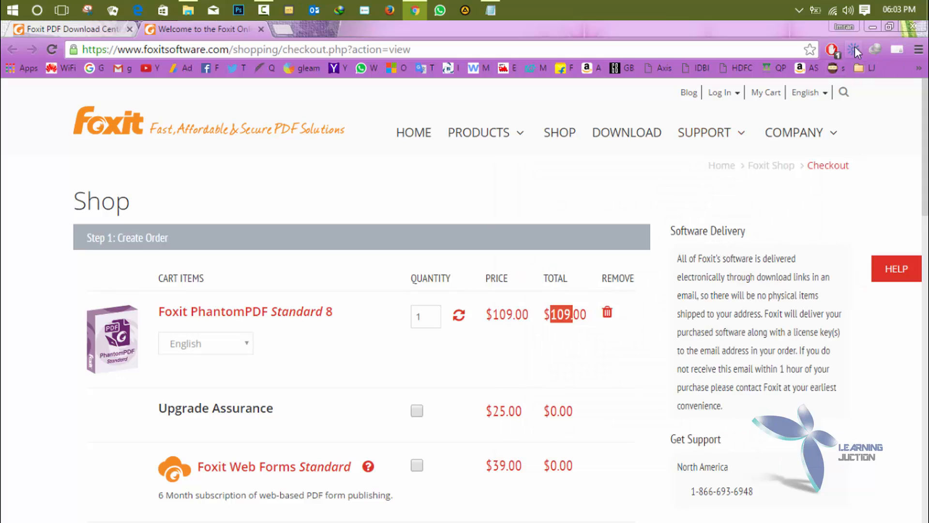
# - Launch Foxit PhantomPDF and check its Business version 5.1.2.0305 in Help > About
pyautogui.click(871, 27)
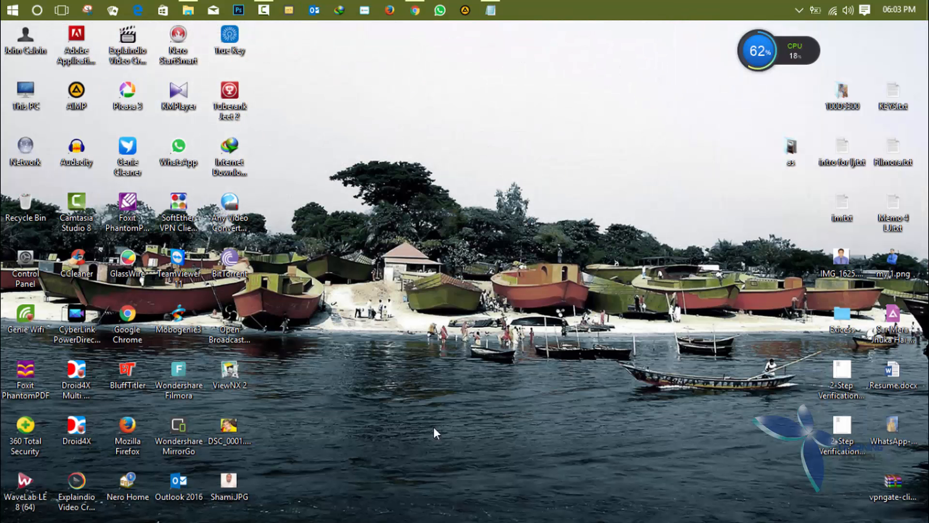
pyautogui.click(424, 2)
pyautogui.click(422, 3)
pyautogui.doubleClick(25, 382)
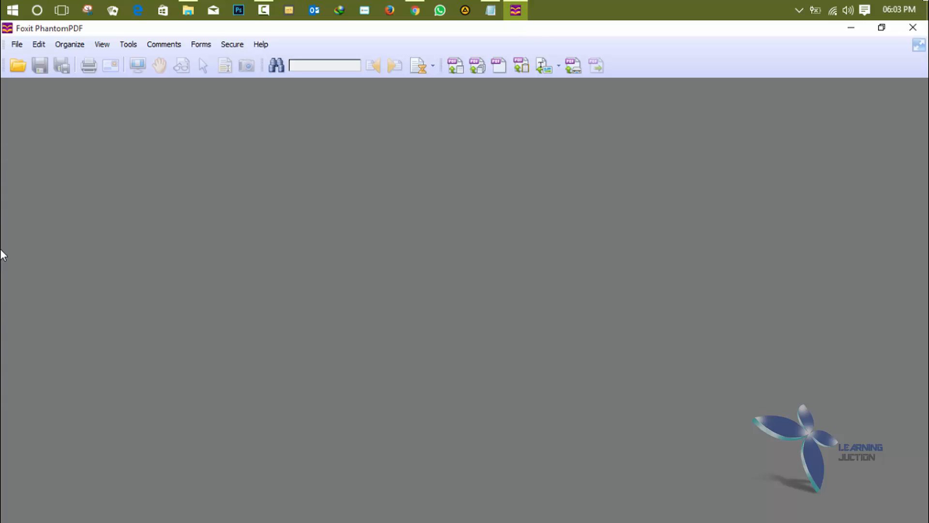
pyautogui.click(266, 49)
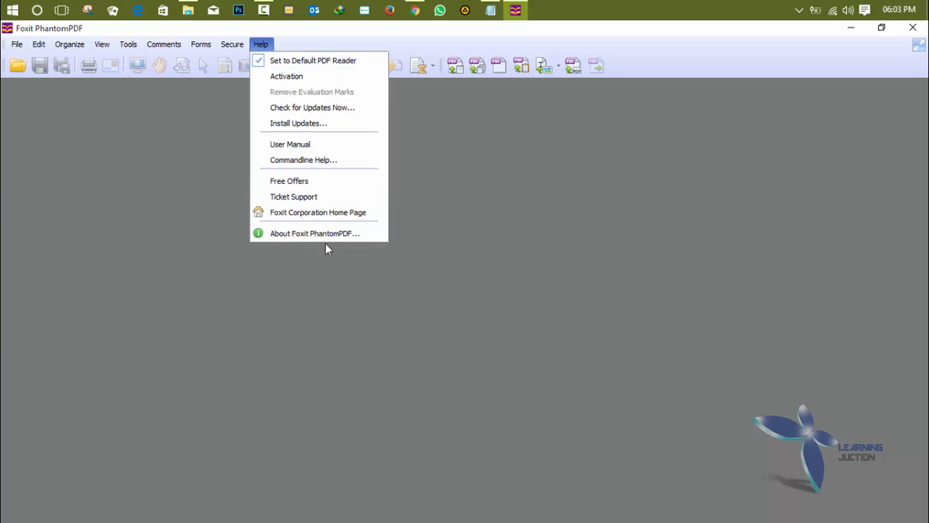
pyautogui.click(352, 236)
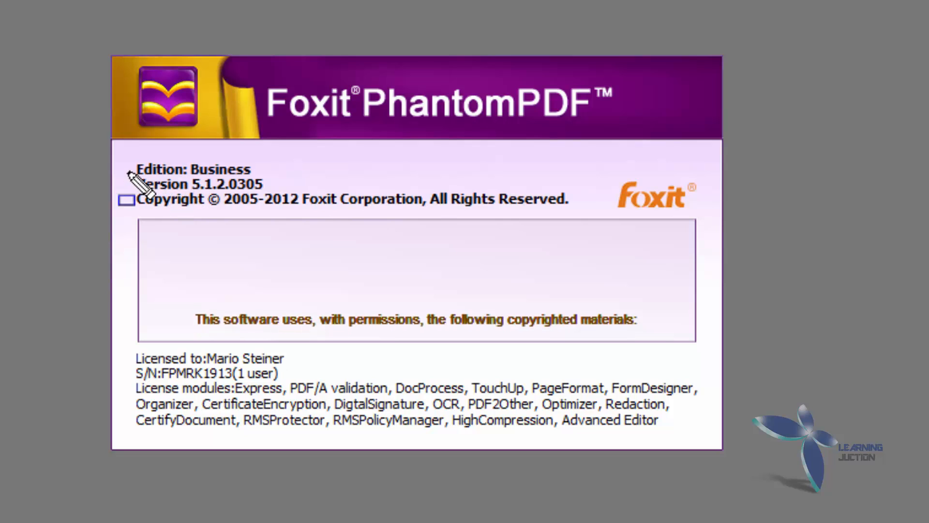
pyautogui.moveTo(123, 170); pyautogui.dragTo(301, 193)
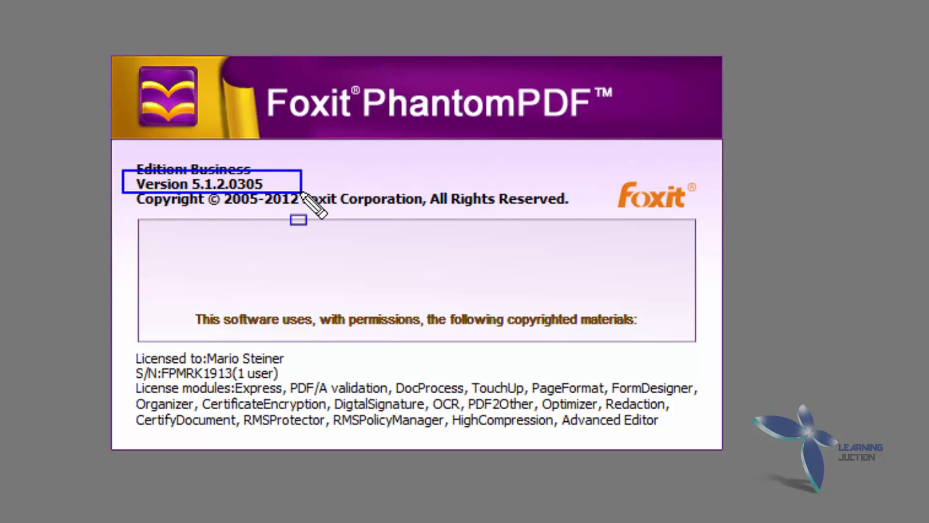
pyautogui.press('Escape')
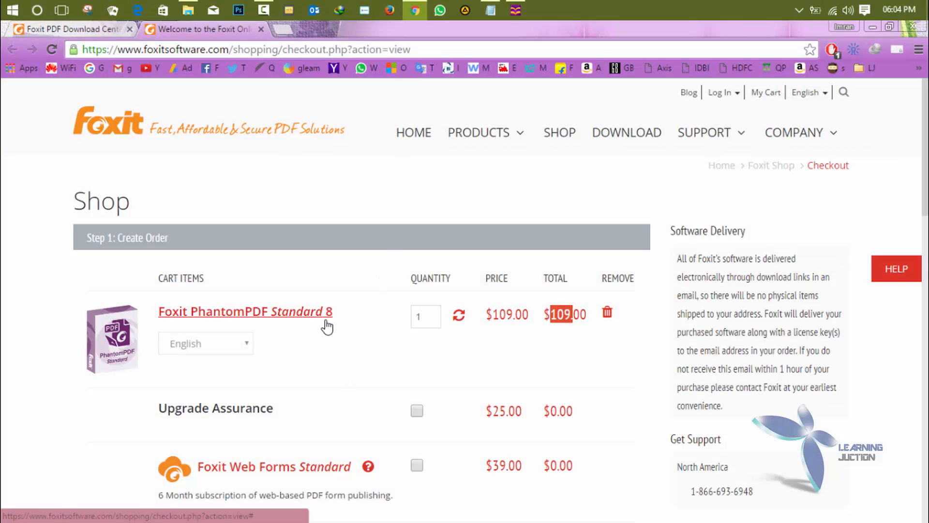
# - Minimize Chrome and Foxit PhantomPDF, then open the Downloads folder
pyautogui.scroll(-3, 329, 326)
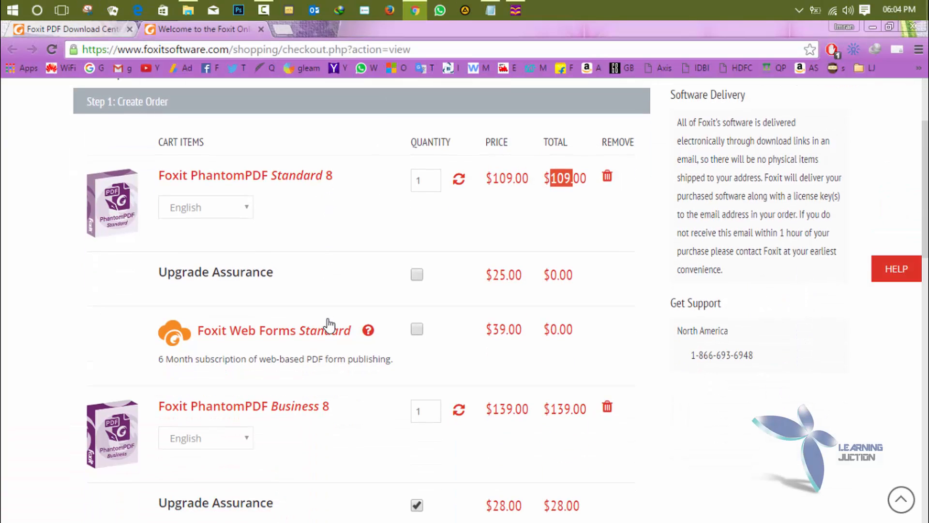
pyautogui.scroll(-5, 327, 323)
pyautogui.scroll(9, 325, 324)
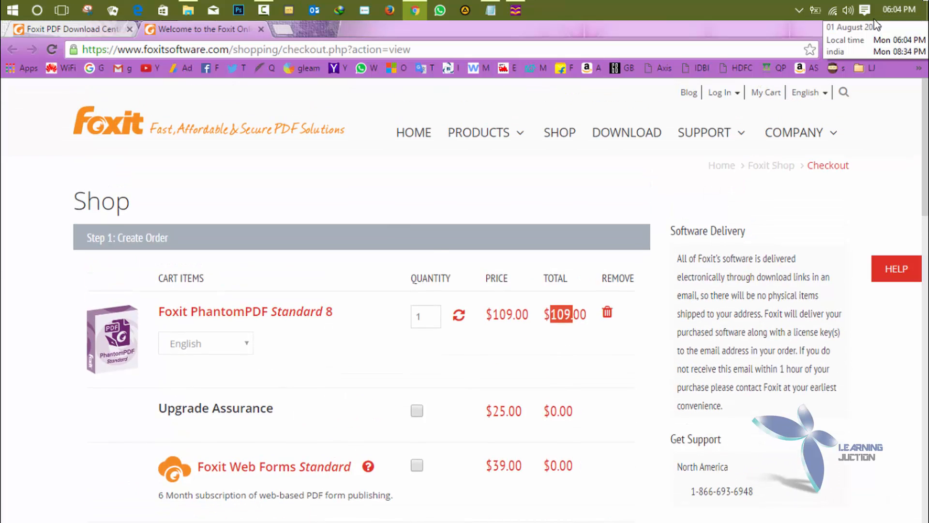
pyautogui.click(873, 22)
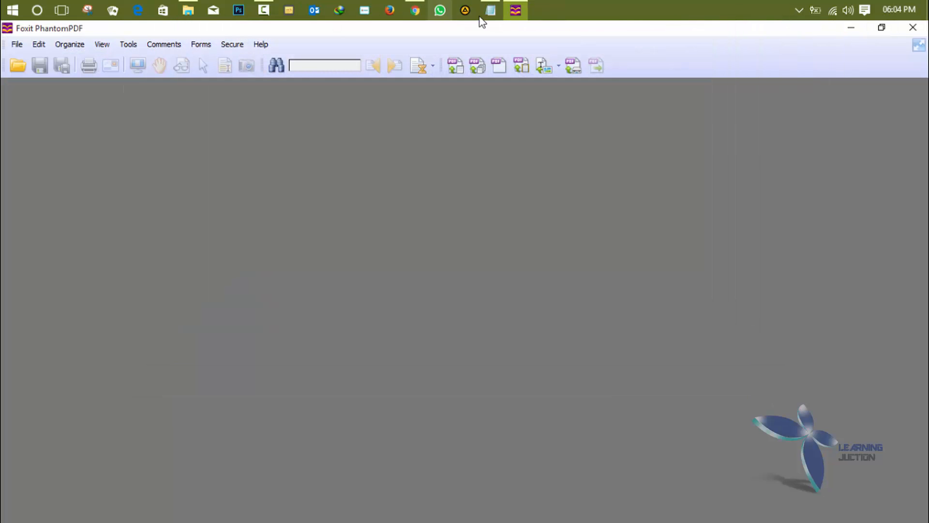
pyautogui.click(851, 28)
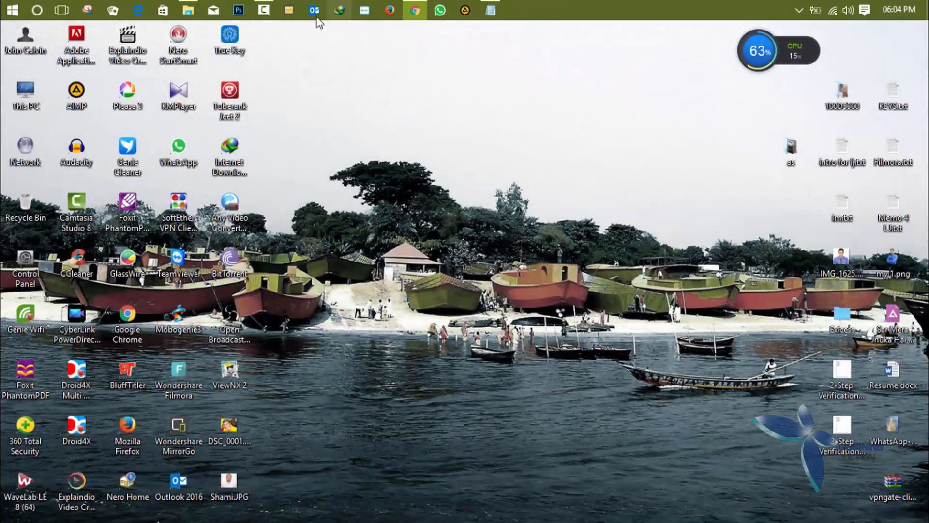
pyautogui.click(188, 10)
pyautogui.click(662, 430)
# - Open bio-data-form.pdf from Downloads and scroll through the form back to the top
pyautogui.click(518, 320)
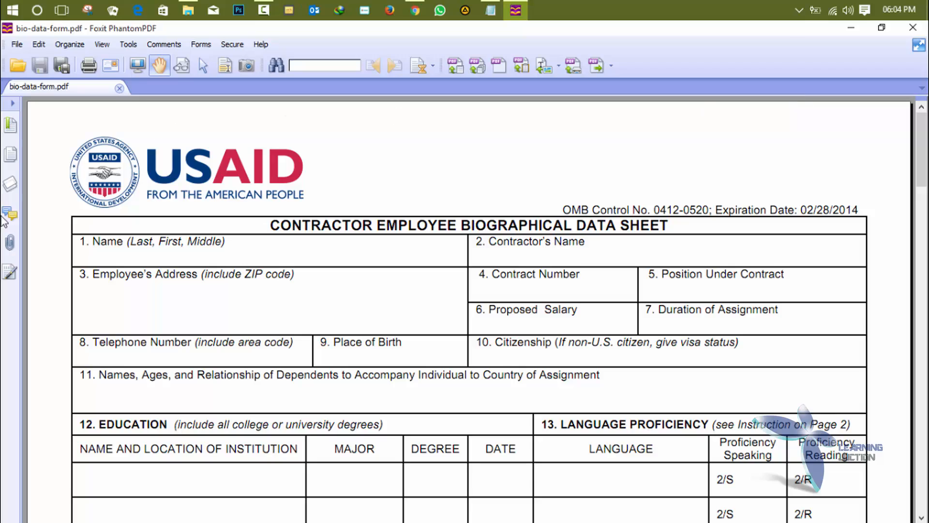
pyautogui.scroll(-5, 773, 413)
pyautogui.scroll(-10, 773, 413)
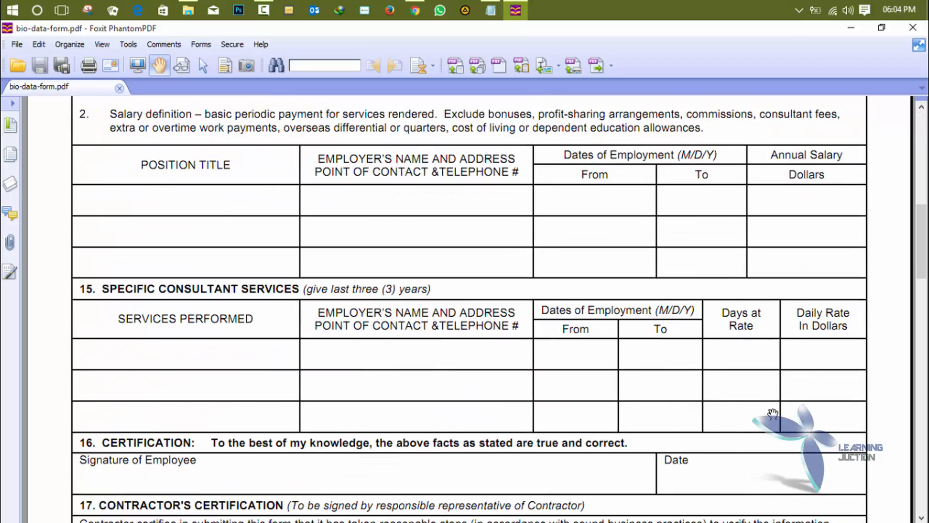
pyautogui.scroll(6, 554, 226)
pyautogui.scroll(9, 554, 226)
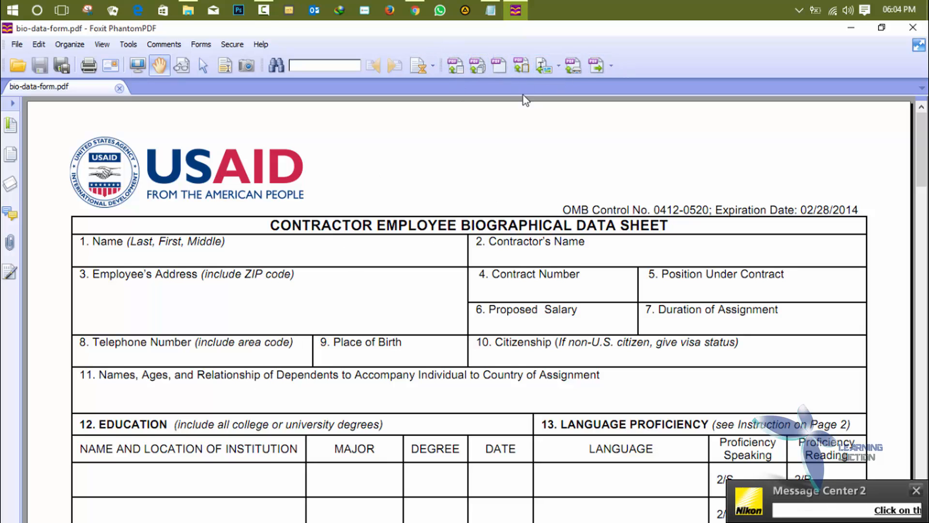
pyautogui.rightClick(373, 45)
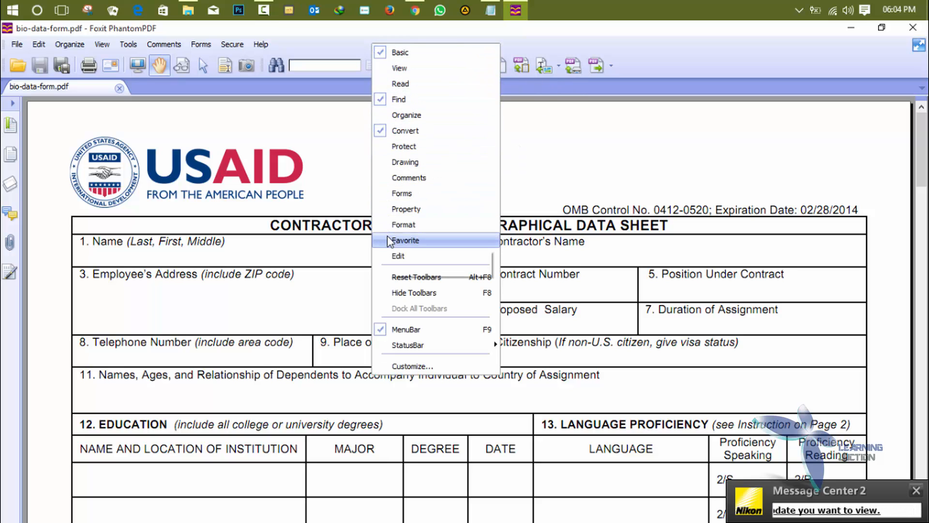
pyautogui.click(659, 59)
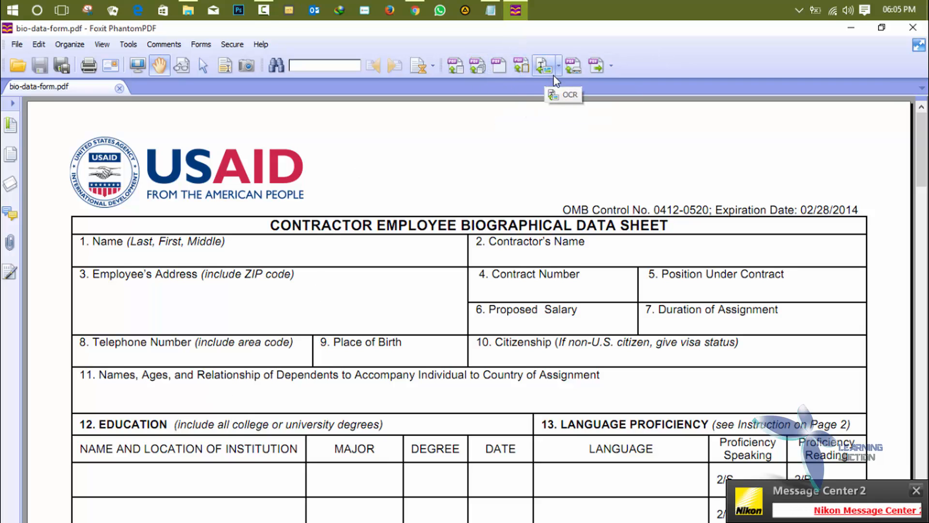
pyautogui.click(612, 67)
pyautogui.moveTo(624, 86)
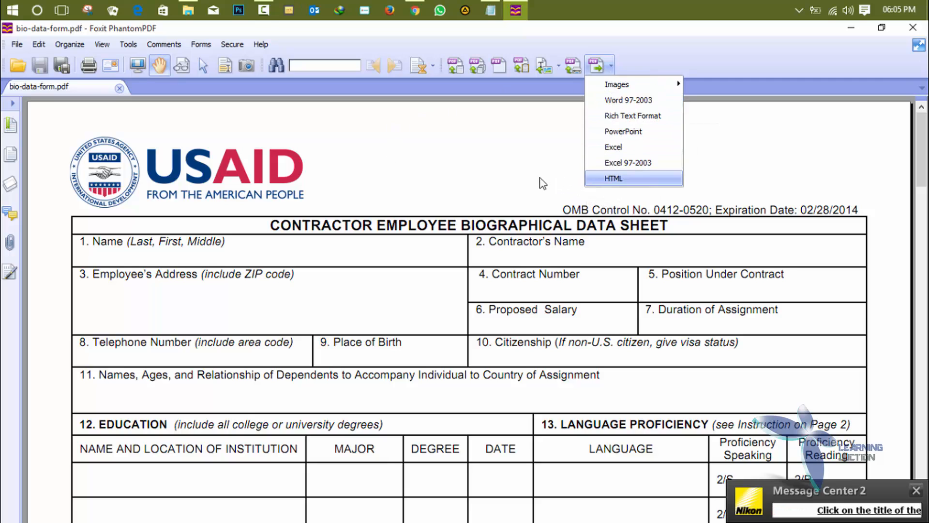
pyautogui.click(481, 128)
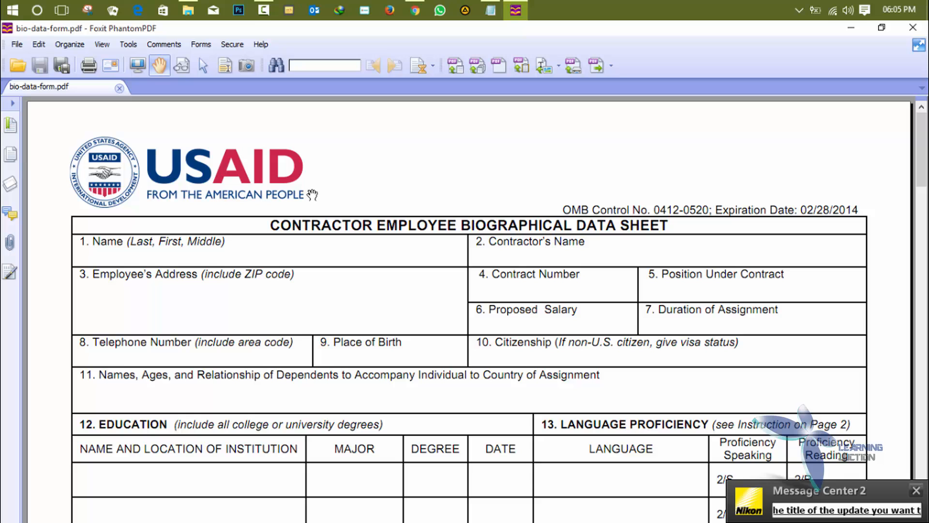
# - Exit Foxit PhantomPDF, minimize Downloads, and select the Advanced Editor desktop shortcut
pyautogui.click(918, 32)
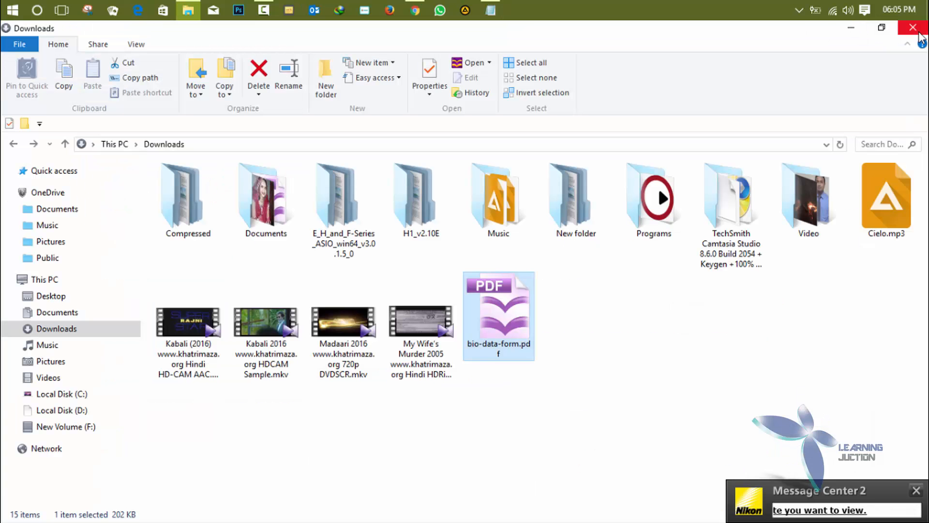
pyautogui.click(852, 29)
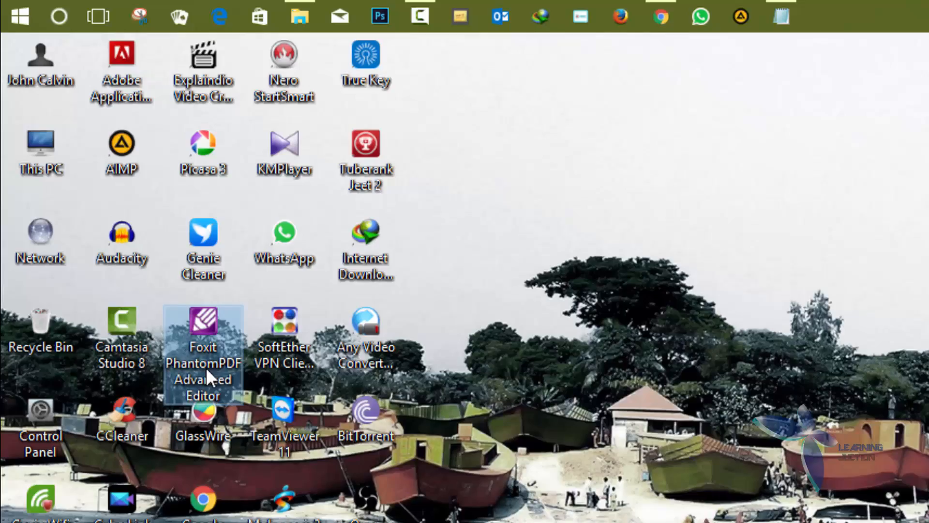
pyautogui.click(214, 381)
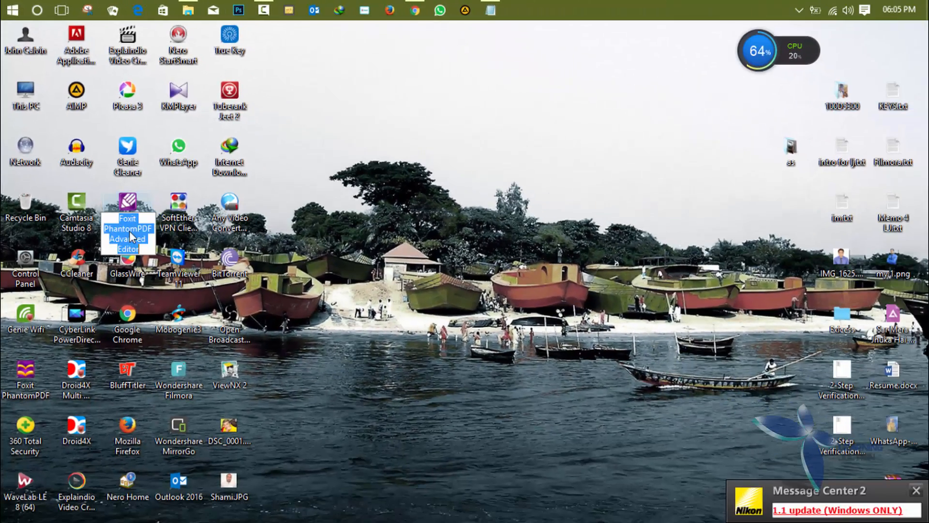
pyautogui.press('Escape')
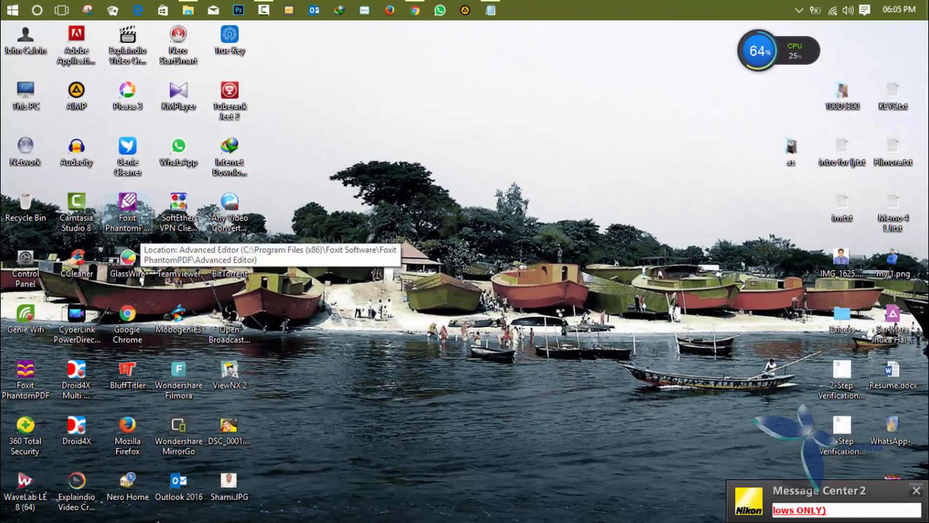
# - Launch Foxit PhantomPDF Advanced Editor and try dragging bio-data-form.pdf into it
pyautogui.doubleClick(136, 230)
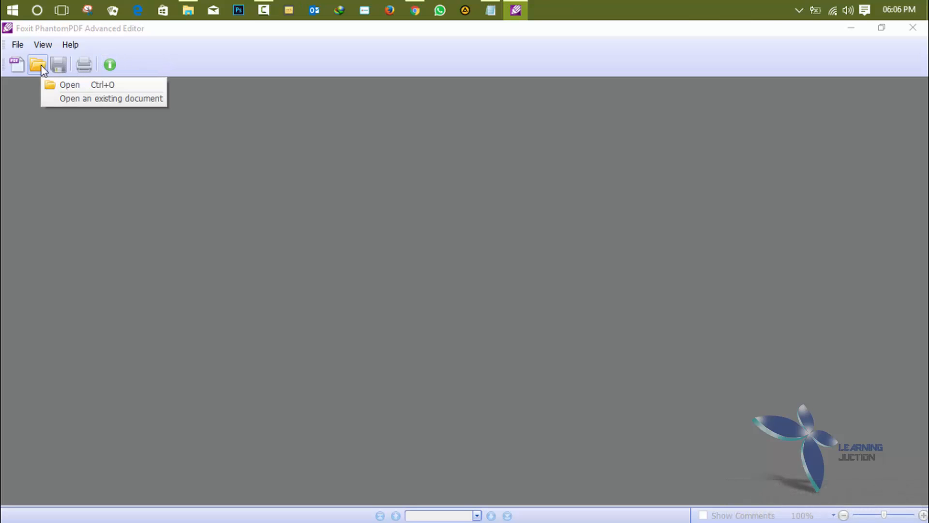
pyautogui.click(188, 10)
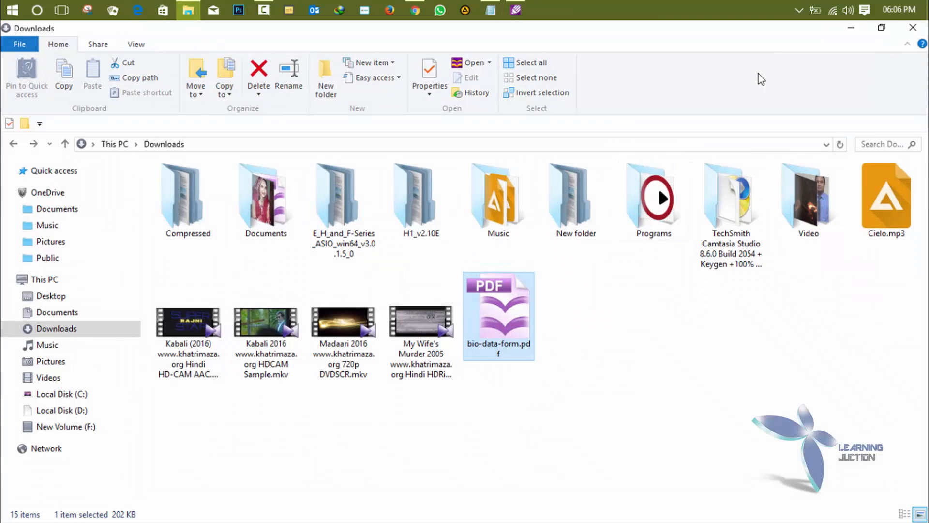
pyautogui.doubleClick(763, 37)
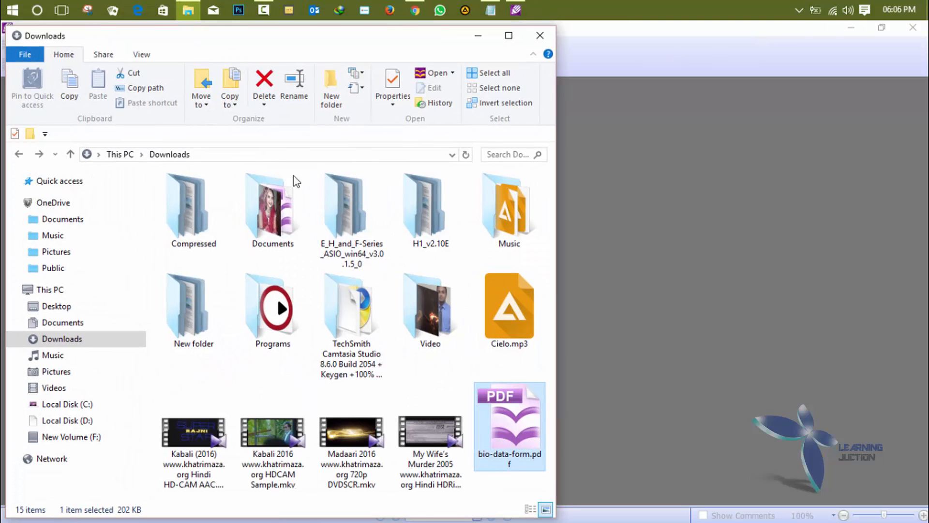
pyautogui.moveTo(510, 426); pyautogui.dragTo(902, 366)
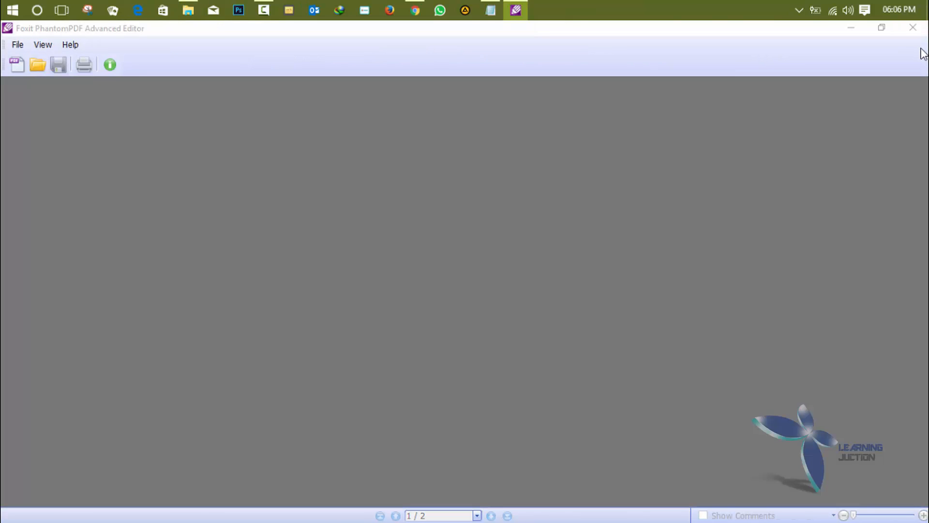
# - Open bio-data-form.pdf via the Open dialog from Desktop > user folder > Downloads
pyautogui.click(39, 64)
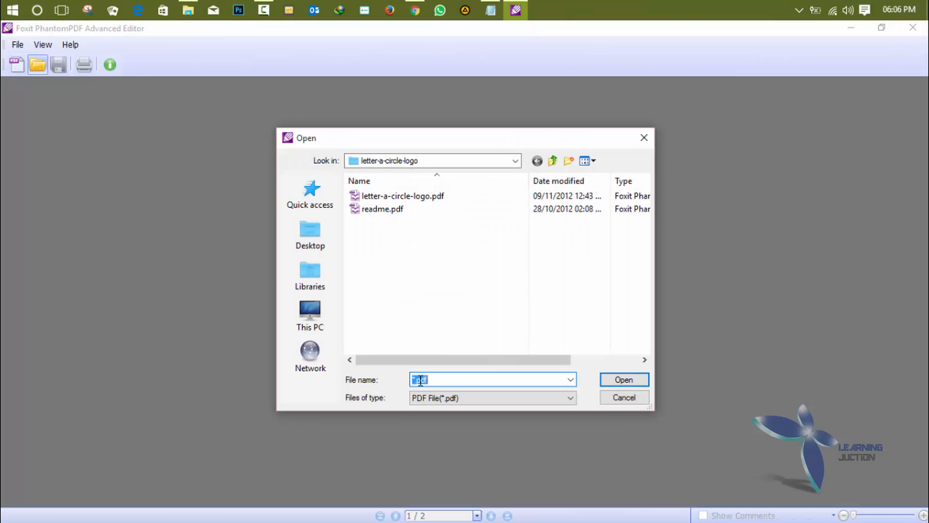
pyautogui.click(318, 237)
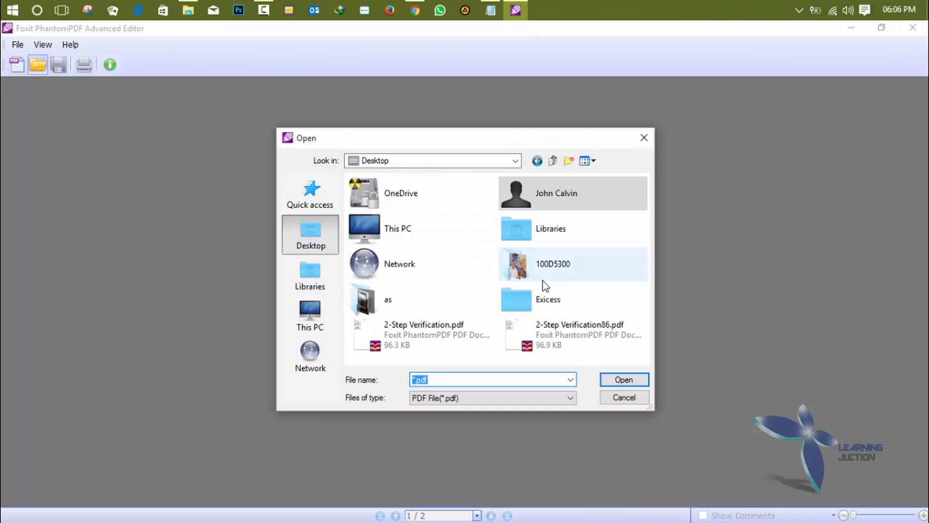
pyautogui.doubleClick(550, 199)
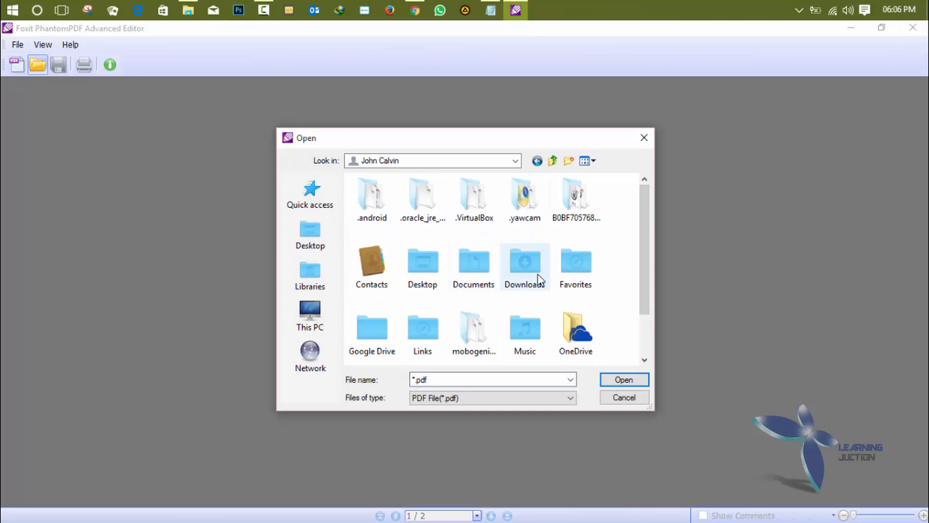
pyautogui.doubleClick(528, 271)
pyautogui.scroll(-2, 526, 313)
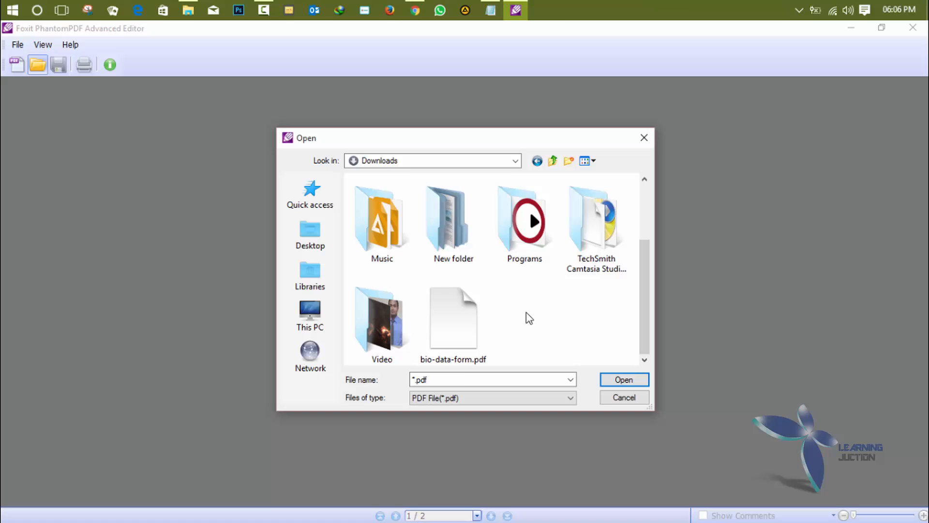
pyautogui.doubleClick(437, 323)
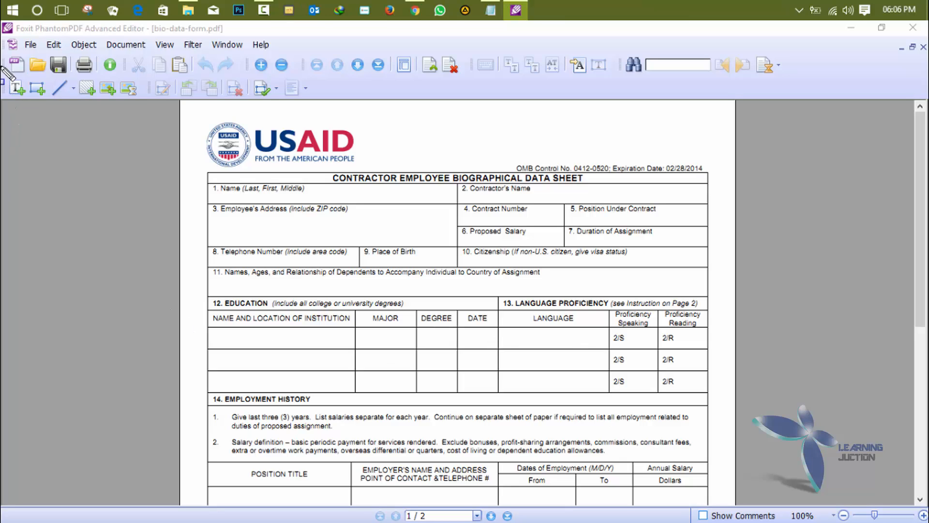
pyautogui.click(17, 94)
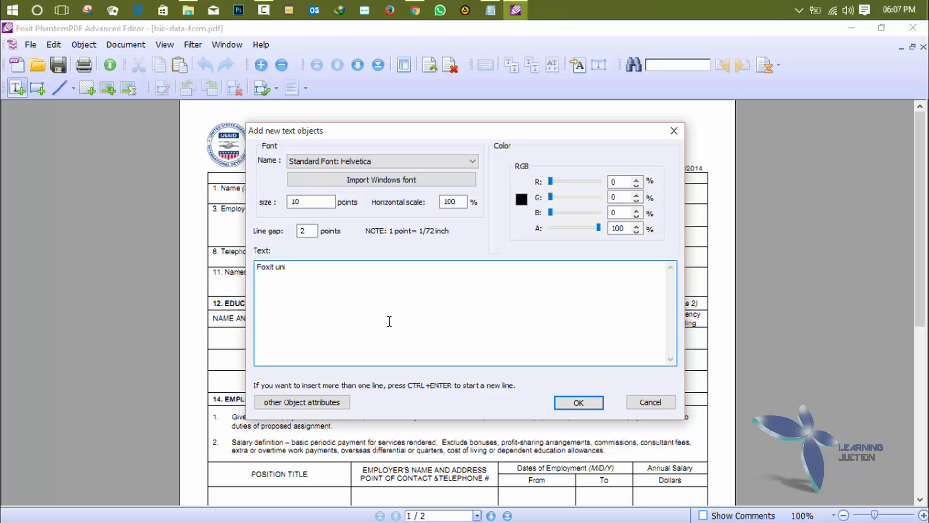
pyautogui.click(364, 164)
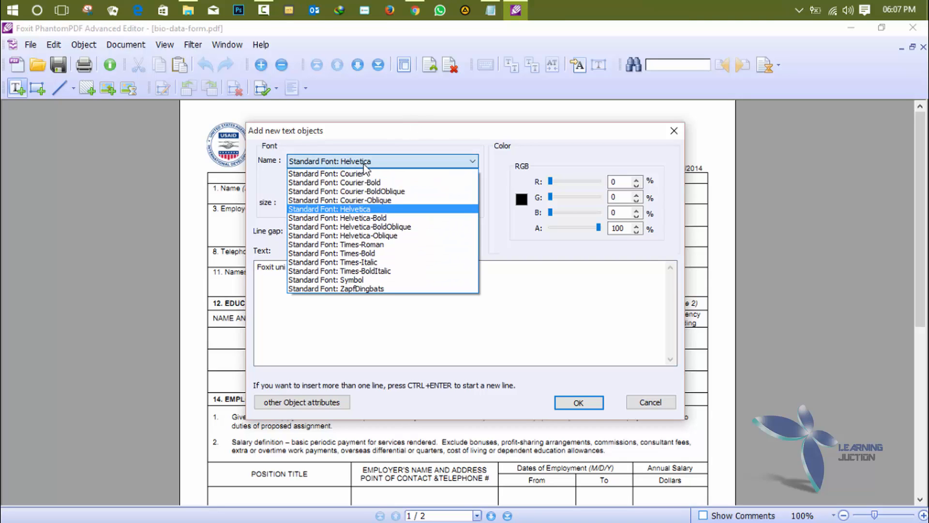
pyautogui.click(315, 208)
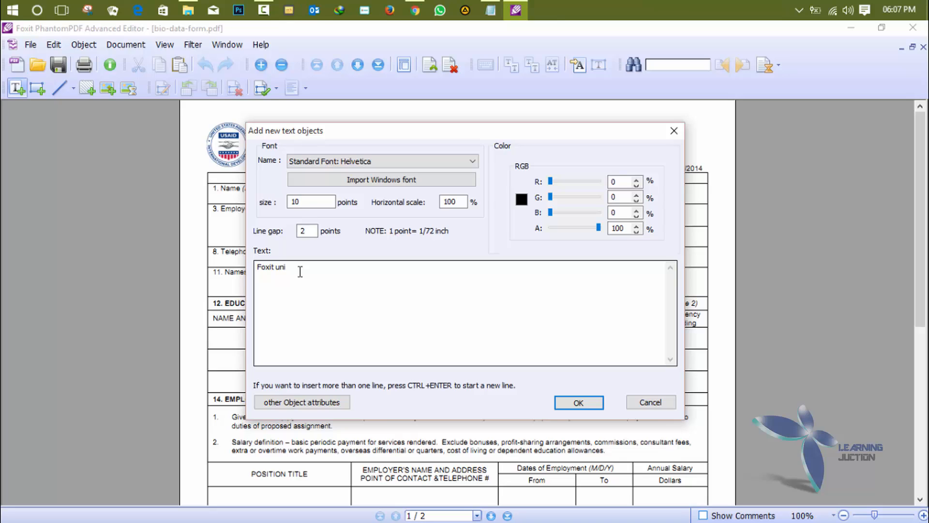
pyautogui.press('Return')
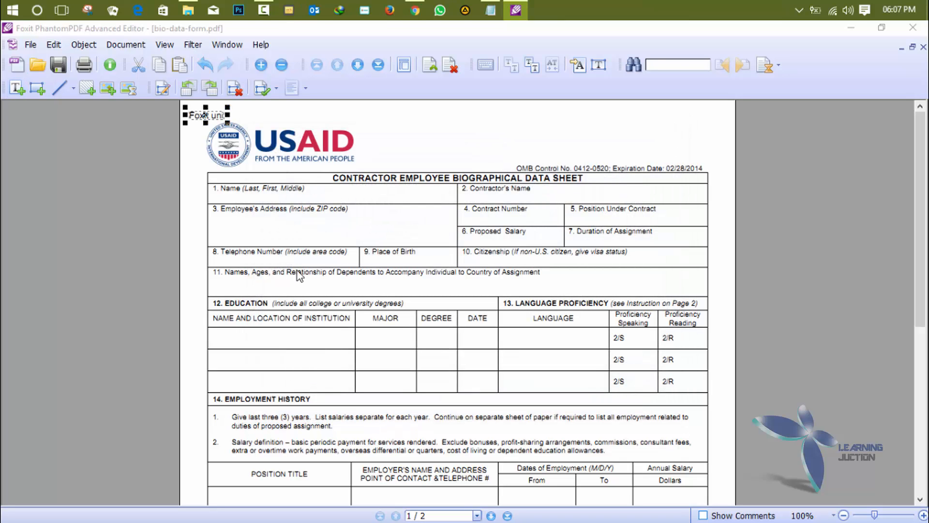
pyautogui.press('Delete')
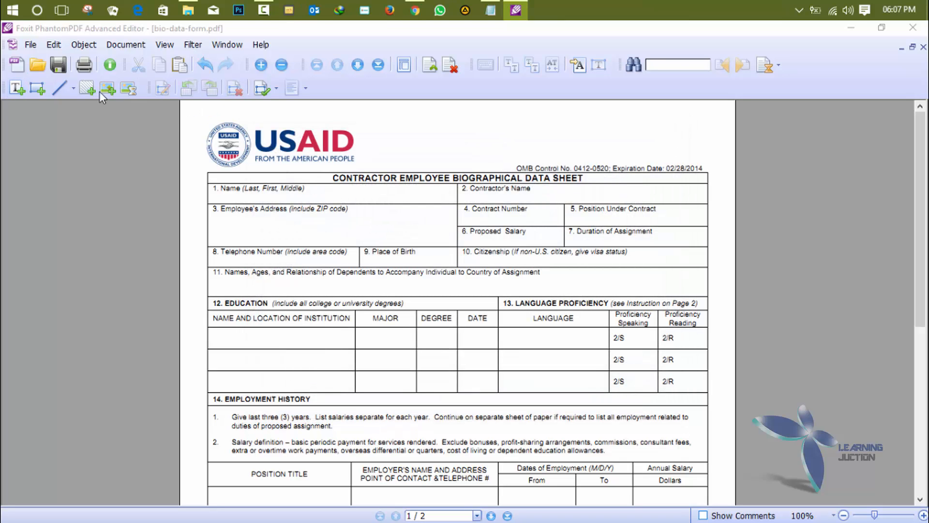
pyautogui.click(17, 88)
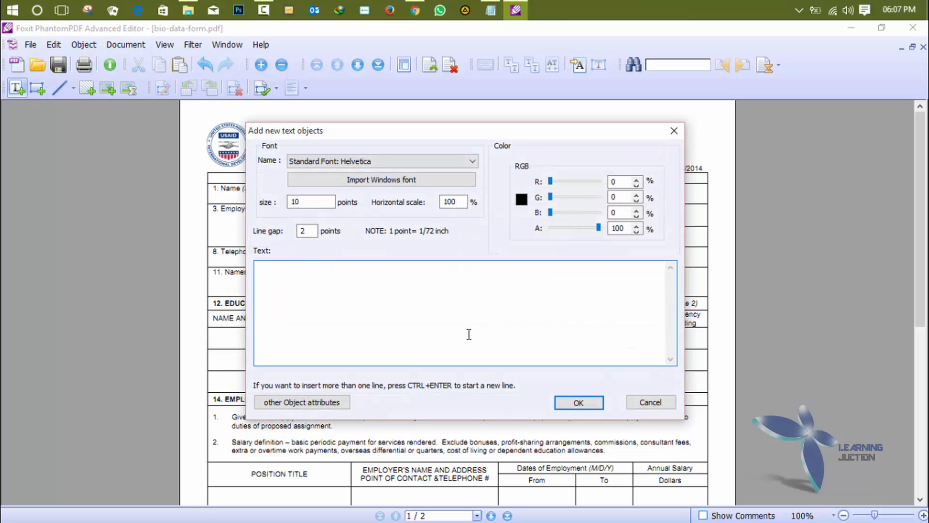
pyautogui.write('flkjdkdsjfi')
pyautogui.press('Return')
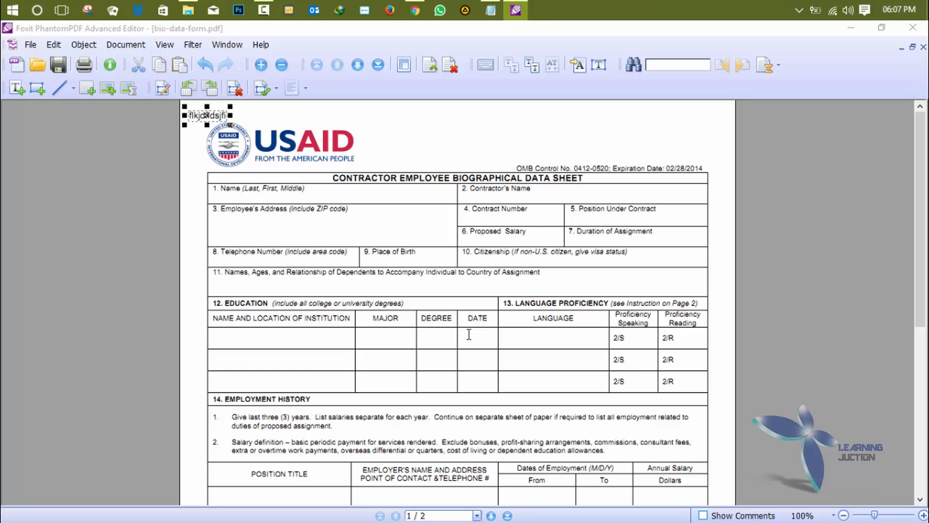
pyautogui.press('Delete')
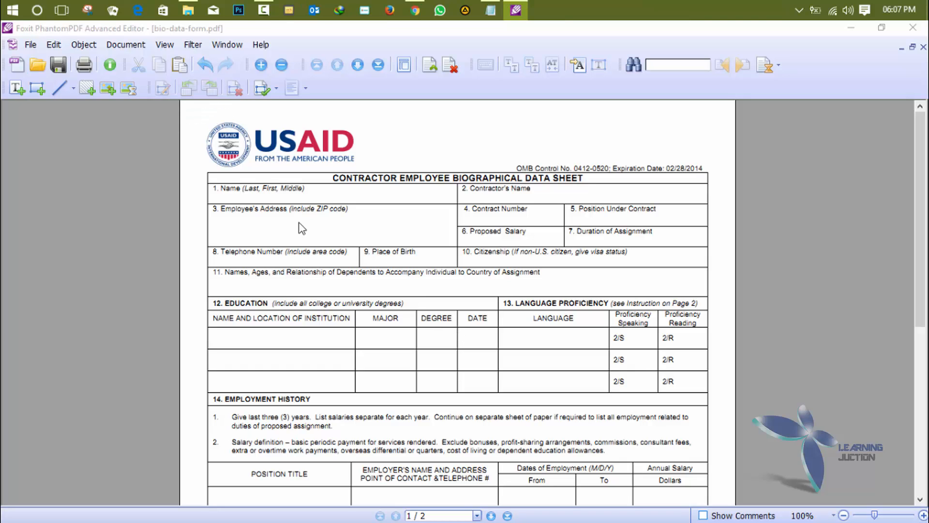
# - Add a new text object reading 'CU' onto the form page with the Add Text tool
pyautogui.click(17, 88)
pyautogui.click(272, 249)
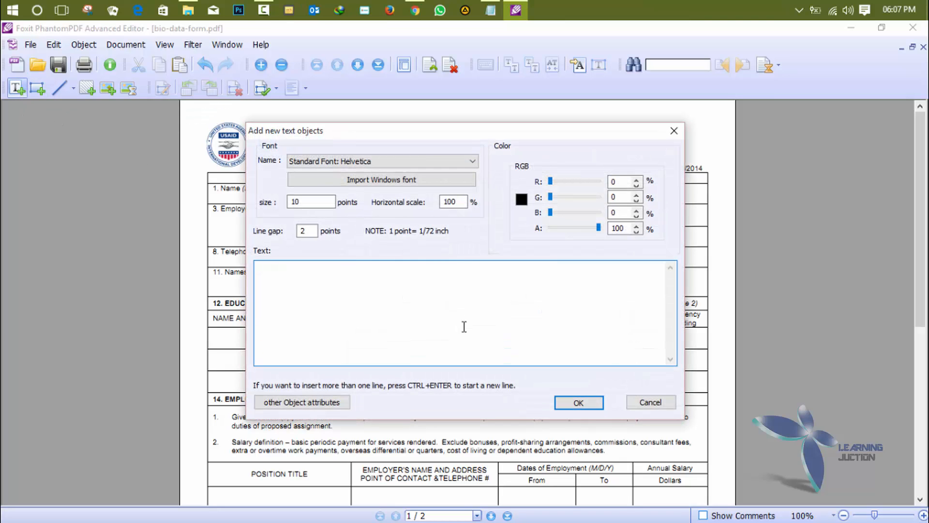
pyautogui.write('grgrdgdggjhsgiusdhgiusfhg')
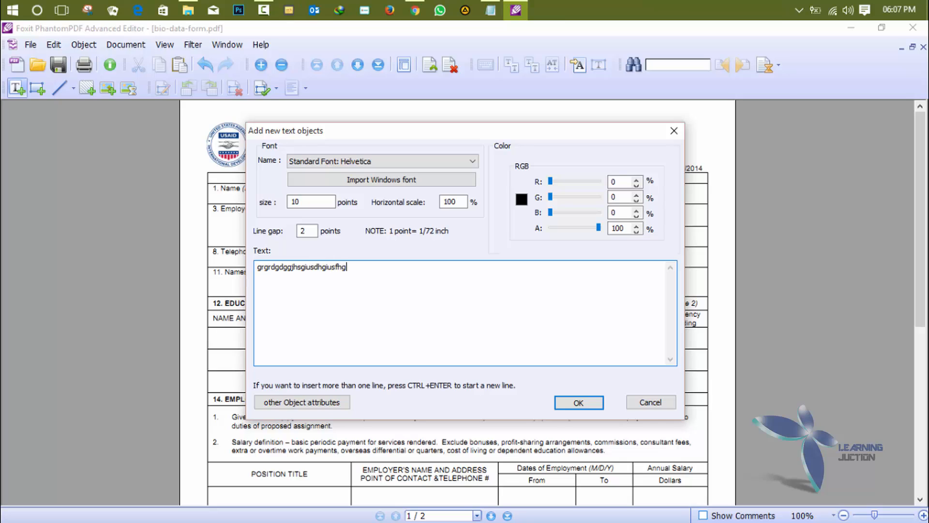
pyautogui.write('ggggggggggggggggggggggggggggggggggggggggggggggggggggggggggggggggggggggggggggggggggggg')
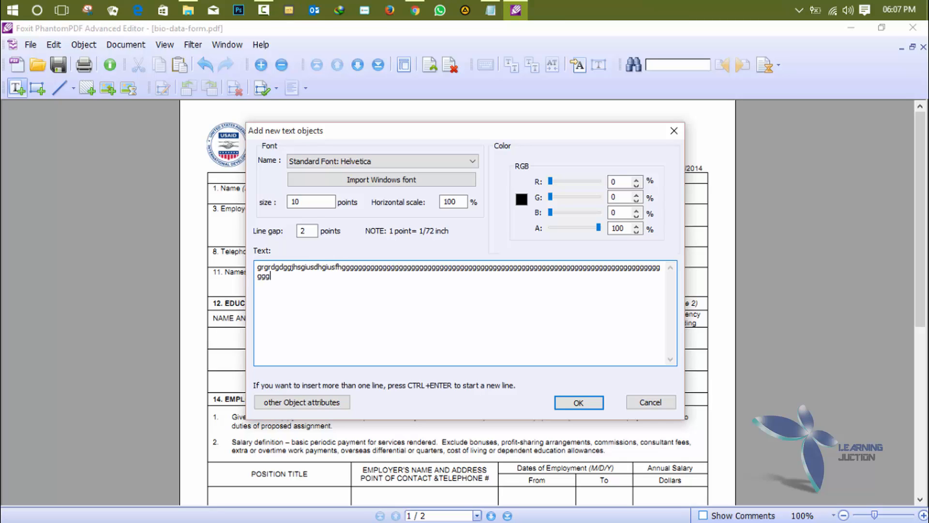
pyautogui.write('ggggggggggggggggggggggggggggggggggggggggggggggggggg')
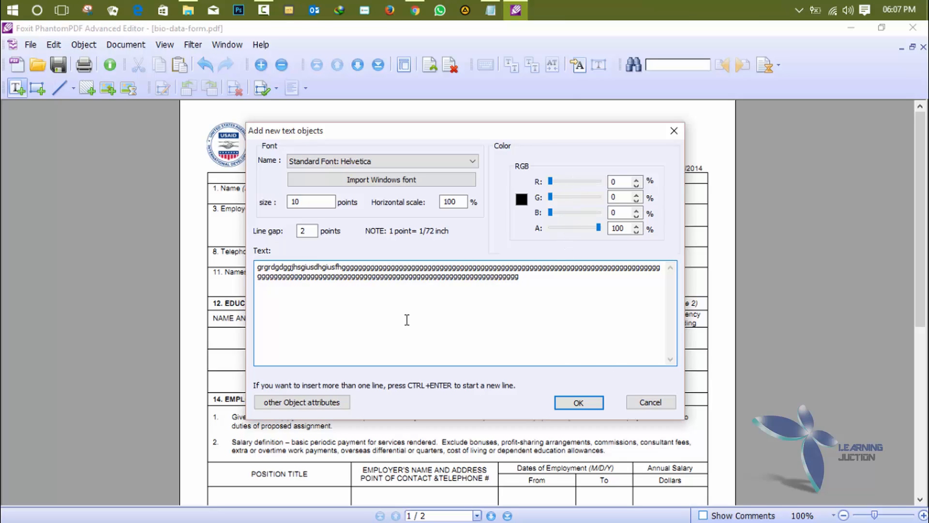
pyautogui.moveTo(504, 282); pyautogui.dragTo(206, 265)
pyautogui.press('BackSpace')
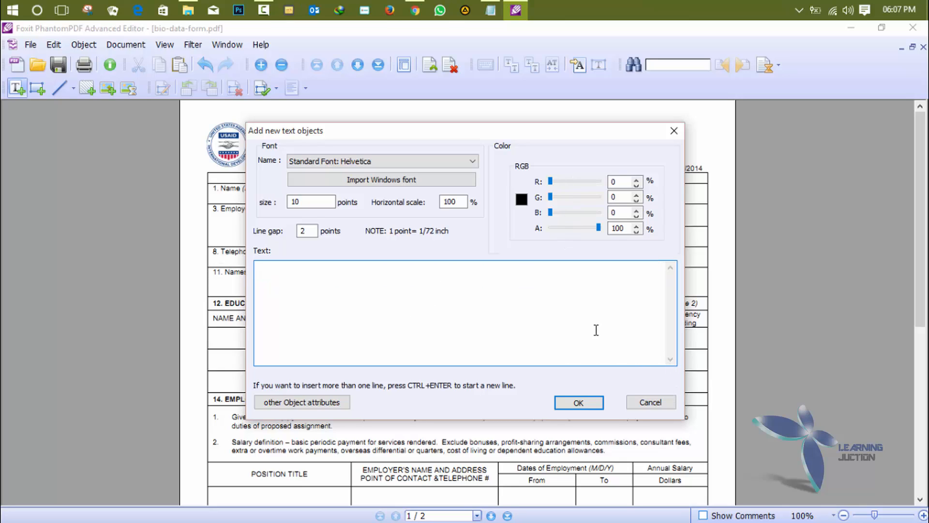
pyautogui.write('calcutta unive')
pyautogui.press('BackSpace')
pyautogui.press('BackSpace')
pyautogui.press('BackSpace')
pyautogui.press('BackSpace')
pyautogui.press('BackSpace')
pyautogui.press('BackSpace')
pyautogui.press('BackSpace')
pyautogui.press('BackSpace')
pyautogui.press('BackSpace')
pyautogui.press('BackSpace')
pyautogui.press('BackSpace')
pyautogui.press('BackSpace')
pyautogui.press('BackSpace')
pyautogui.press('BackSpace')
pyautogui.write('CU')
pyautogui.click(580, 404)
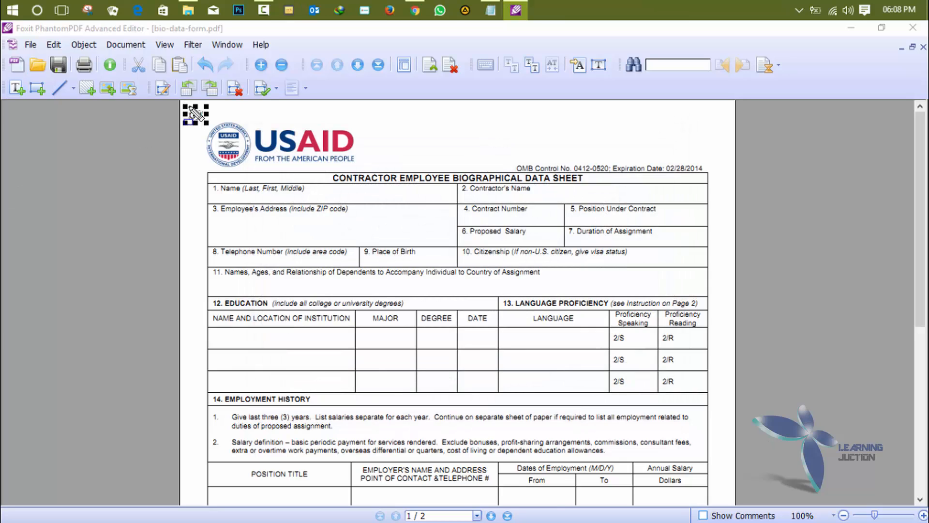
pyautogui.moveTo(207, 129); pyautogui.dragTo(280, 379)
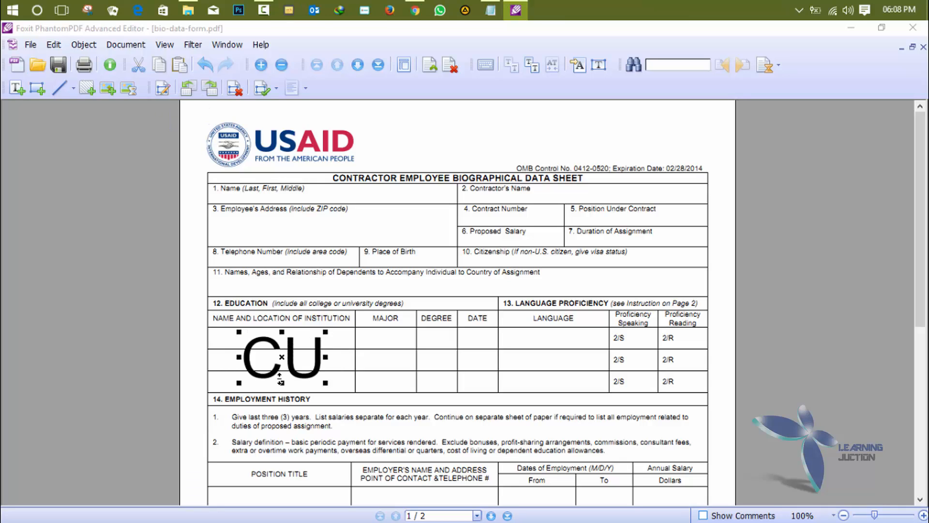
# - Retype 'CU' in the text object and squash it flat to fit the first Education row
pyautogui.doubleClick(301, 358)
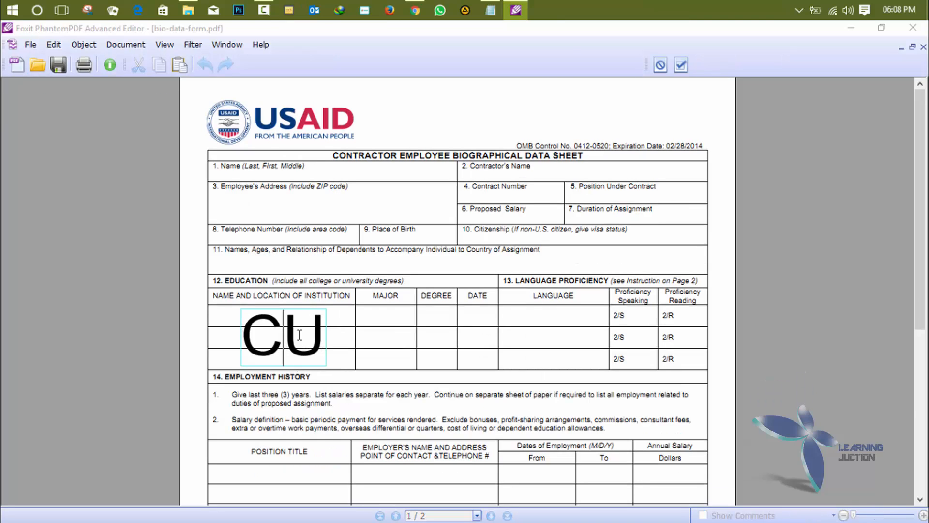
pyautogui.press('Delete')
pyautogui.press('BackSpace')
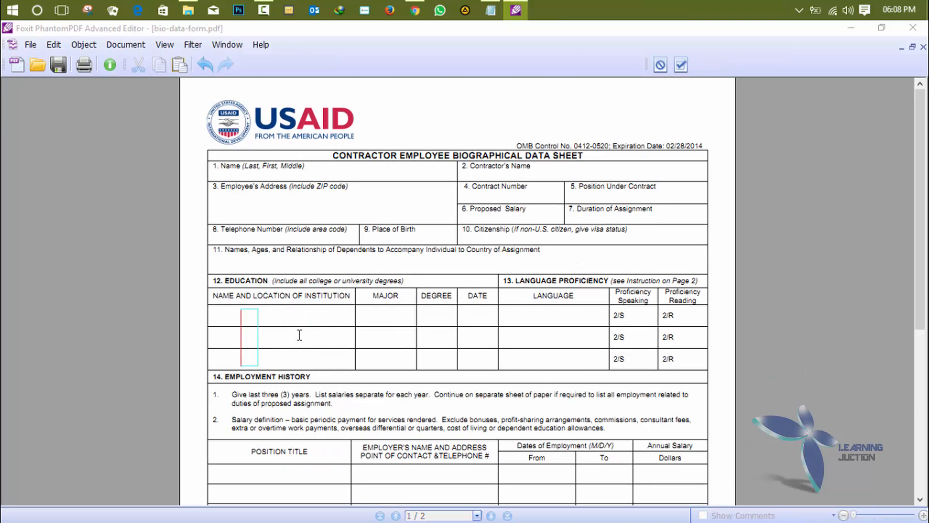
pyautogui.write('CU')
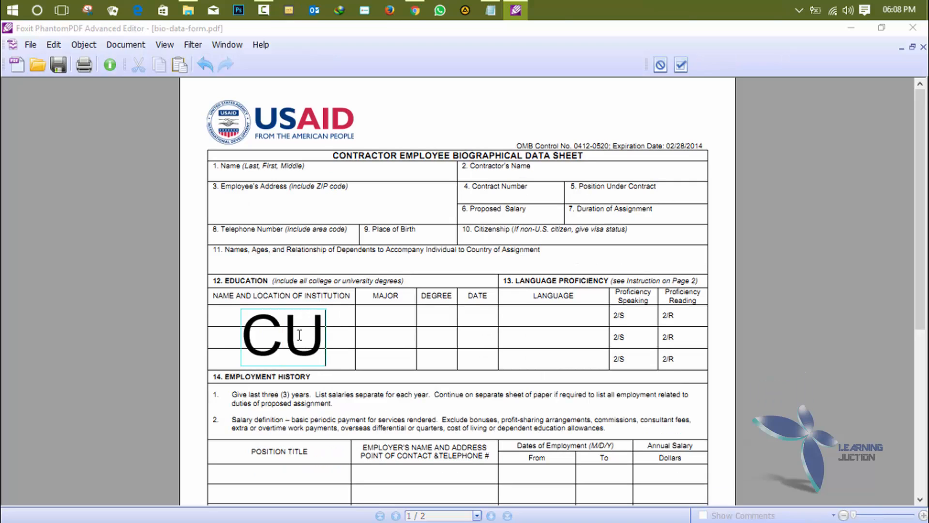
pyautogui.click(297, 339)
pyautogui.click(324, 346)
pyautogui.click(686, 66)
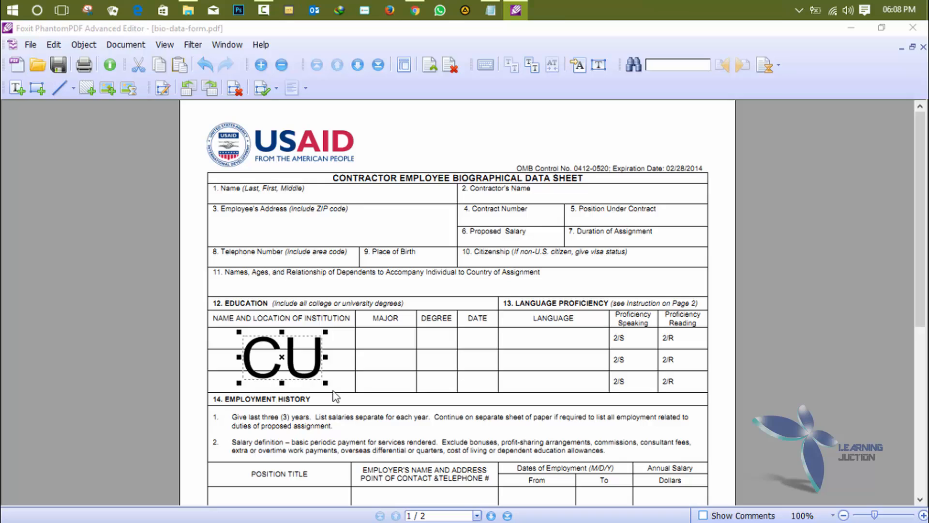
pyautogui.moveTo(325, 382); pyautogui.dragTo(320, 352)
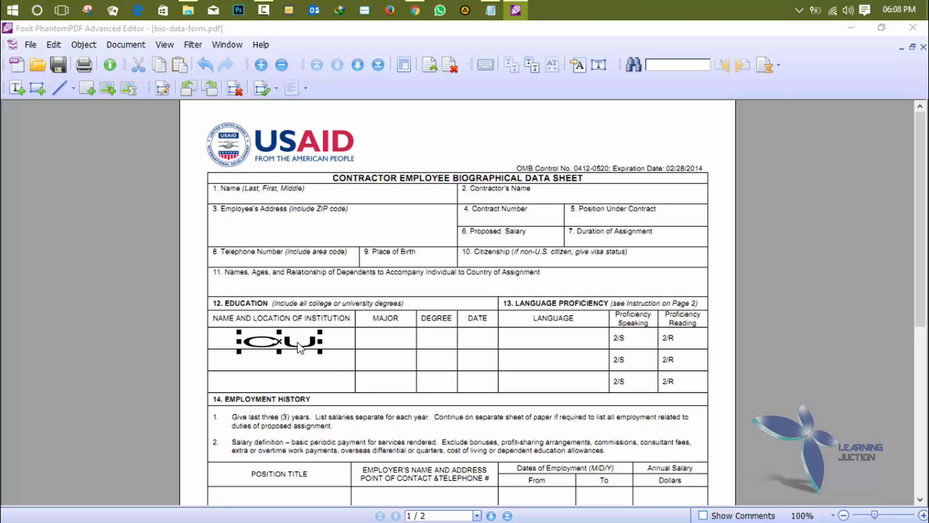
# - Add the person's full name as 20-point text and move it into the second institution row beneath CU
pyautogui.click(16, 87)
pyautogui.click(475, 267)
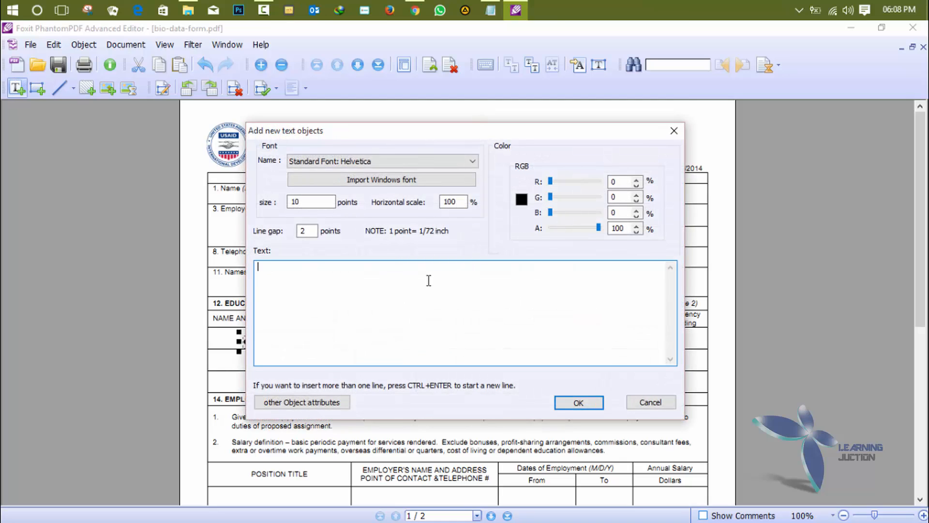
pyautogui.moveTo(310, 202); pyautogui.dragTo(261, 205)
pyautogui.write('20')
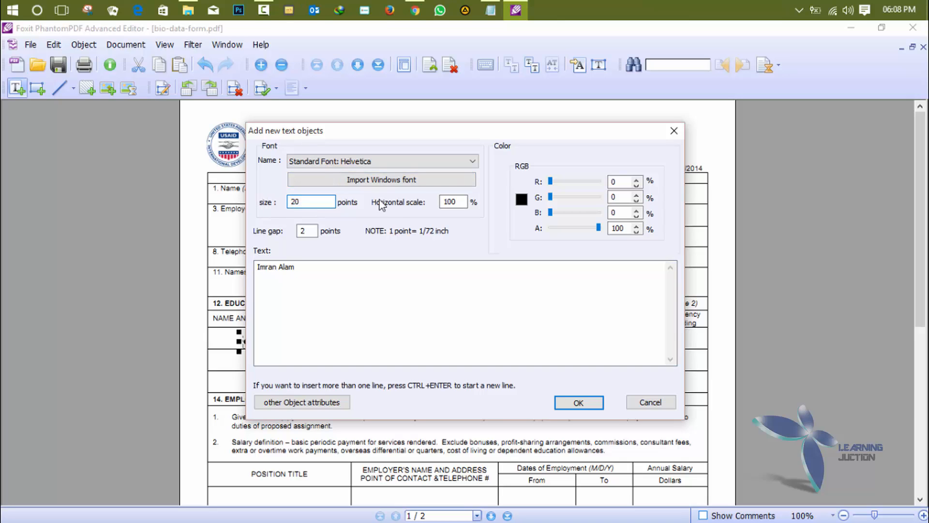
pyautogui.press('Return')
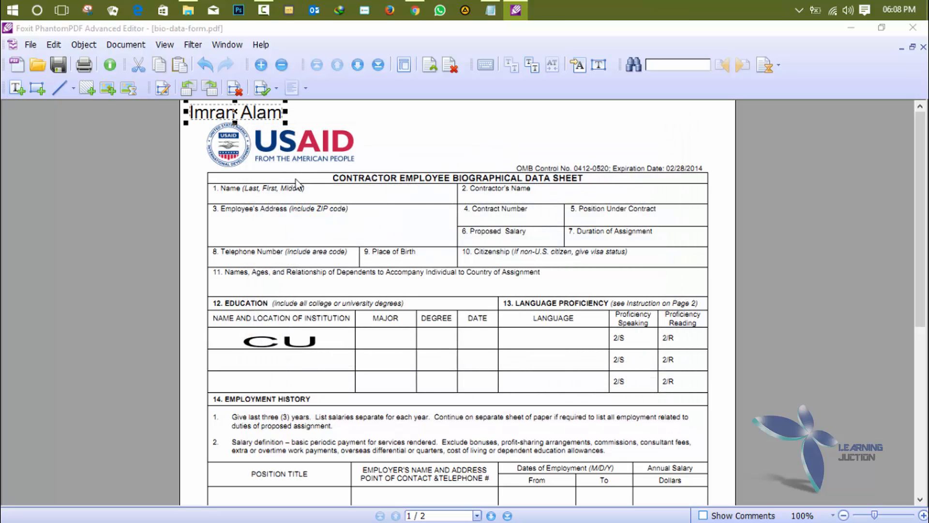
pyautogui.moveTo(253, 114); pyautogui.dragTo(291, 367)
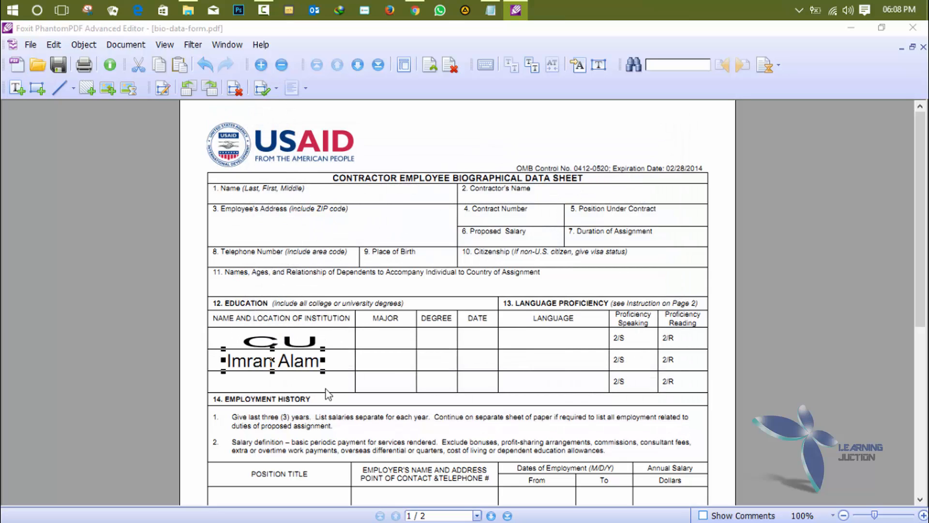
pyautogui.click(398, 372)
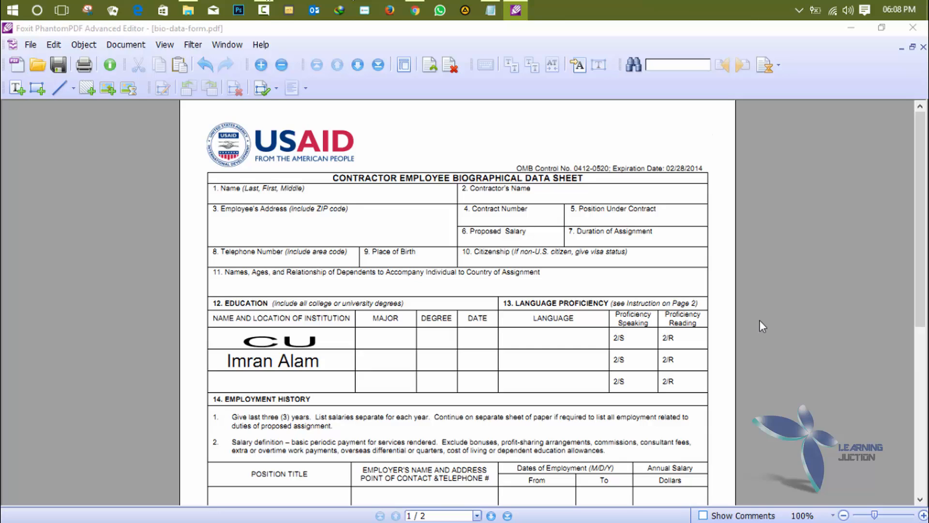
pyautogui.scroll(-7, 760, 320)
pyautogui.scroll(7, 760, 320)
pyautogui.click(17, 88)
pyautogui.click(473, 232)
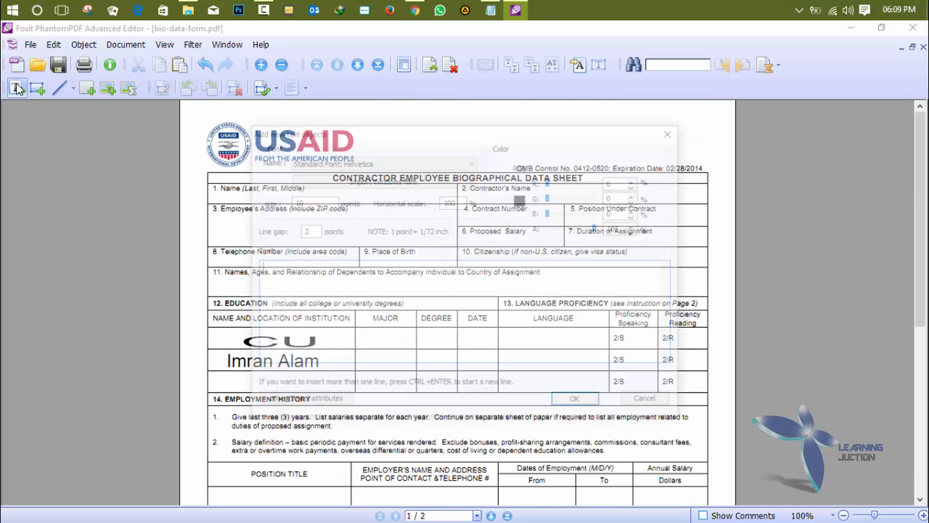
pyautogui.click(453, 162)
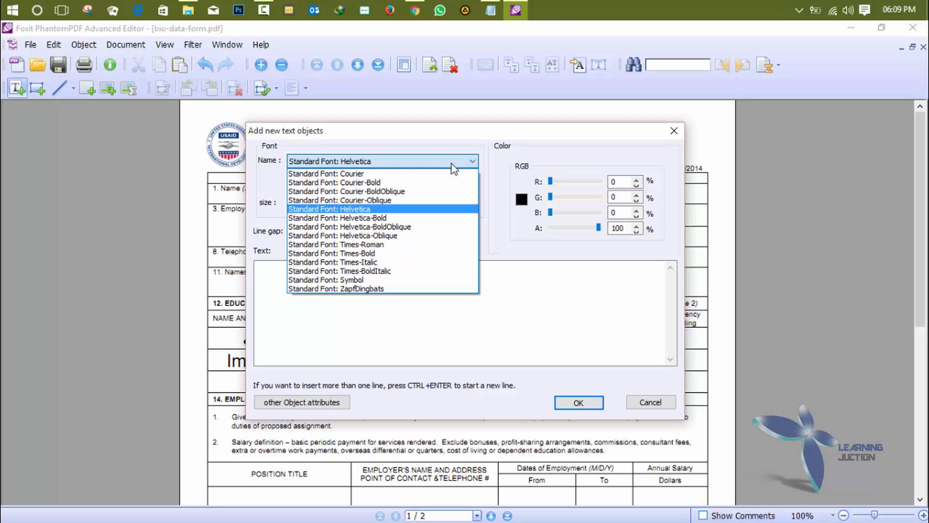
pyautogui.click(452, 164)
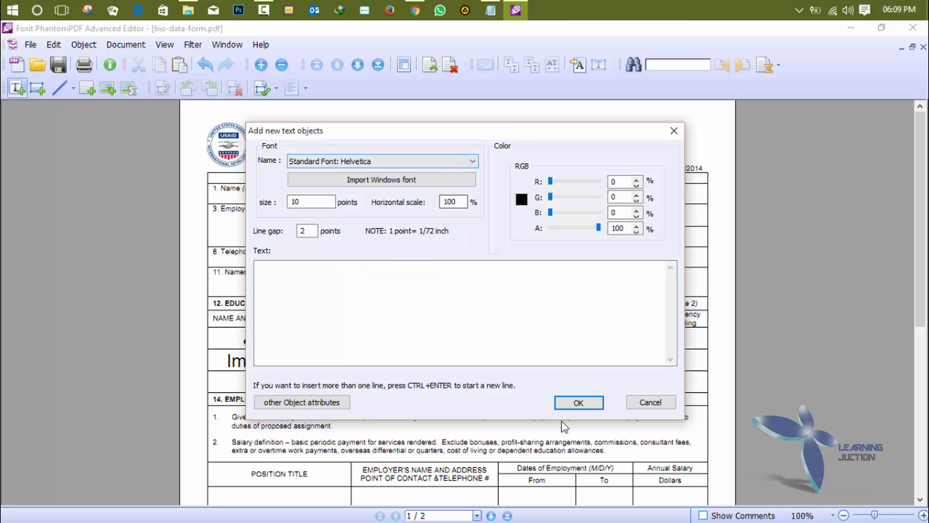
pyautogui.click(650, 403)
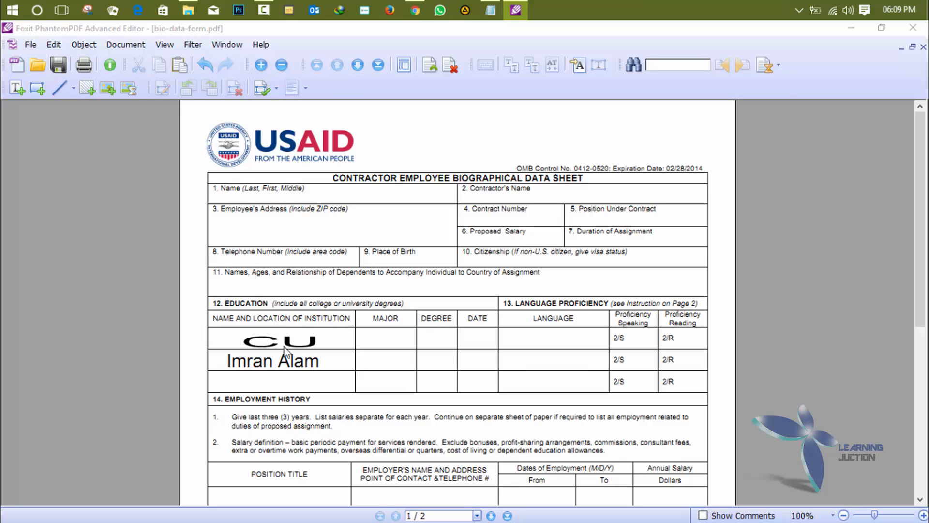
pyautogui.rightClick(294, 320)
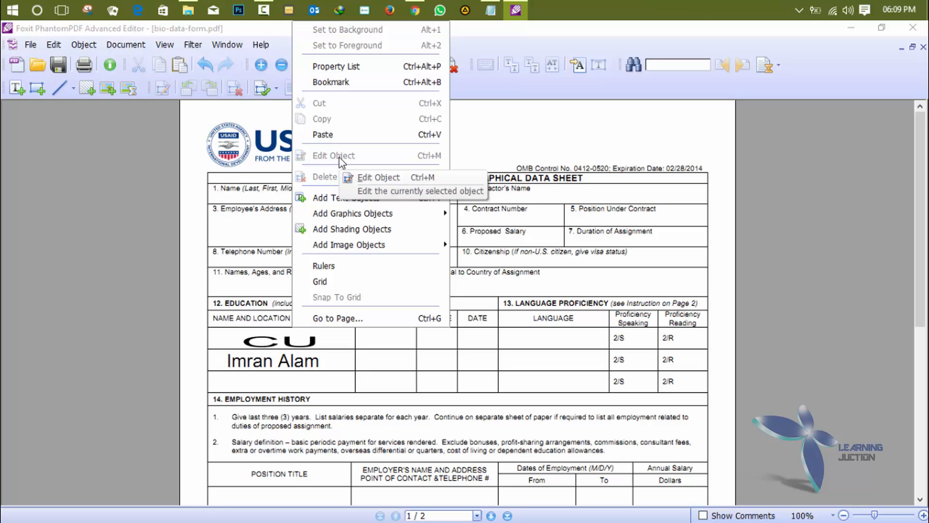
pyautogui.click(228, 218)
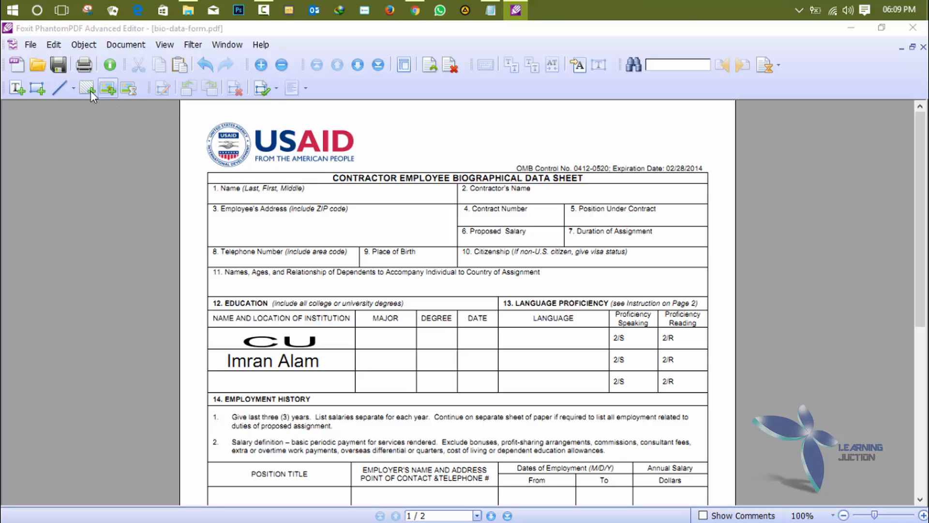
pyautogui.scroll(-3, 564, 270)
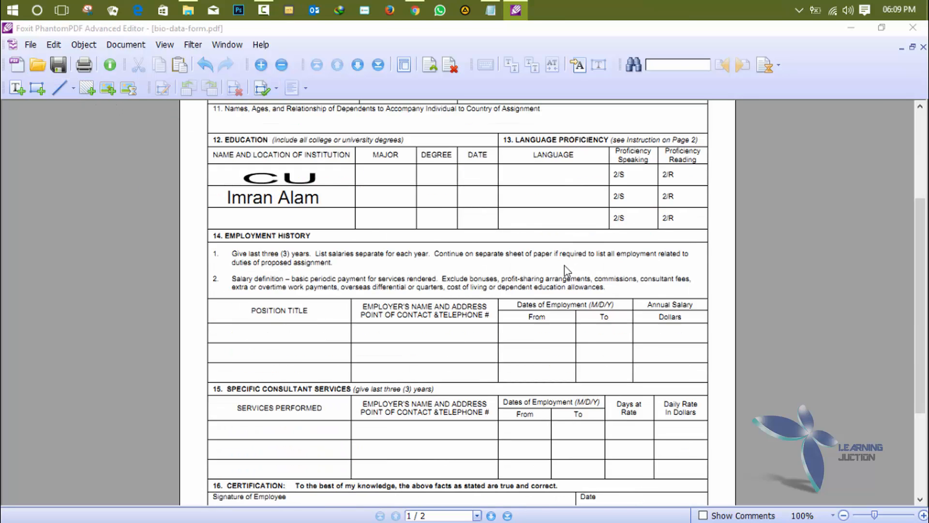
pyautogui.scroll(3, 565, 266)
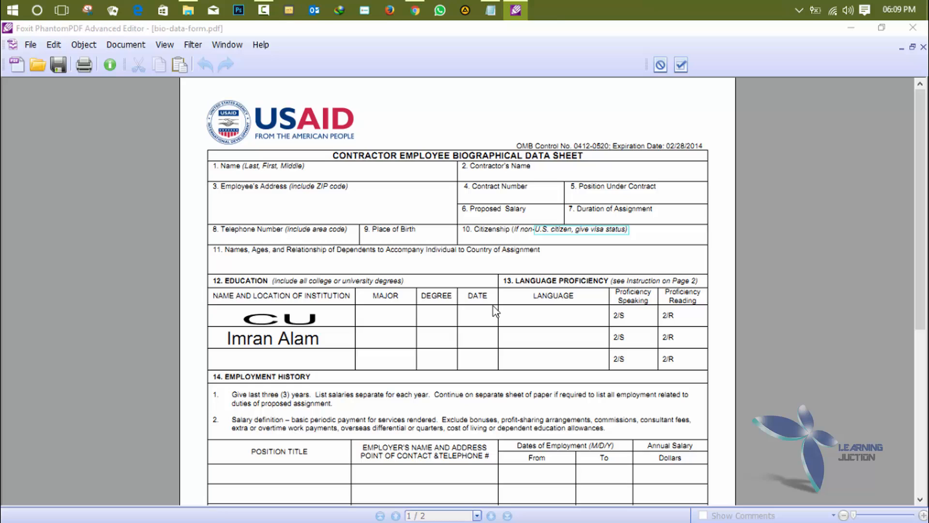
pyautogui.click(664, 68)
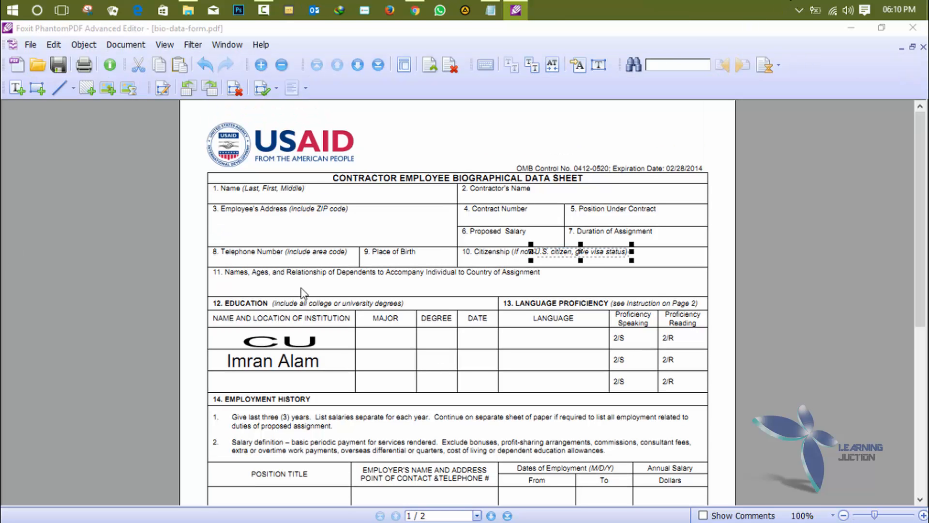
pyautogui.click(281, 319)
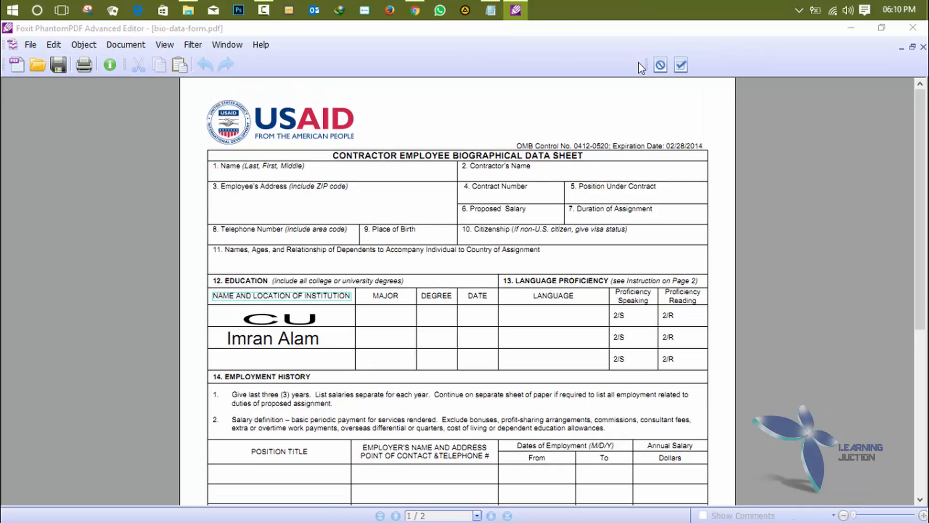
pyautogui.click(660, 65)
pyautogui.click(381, 246)
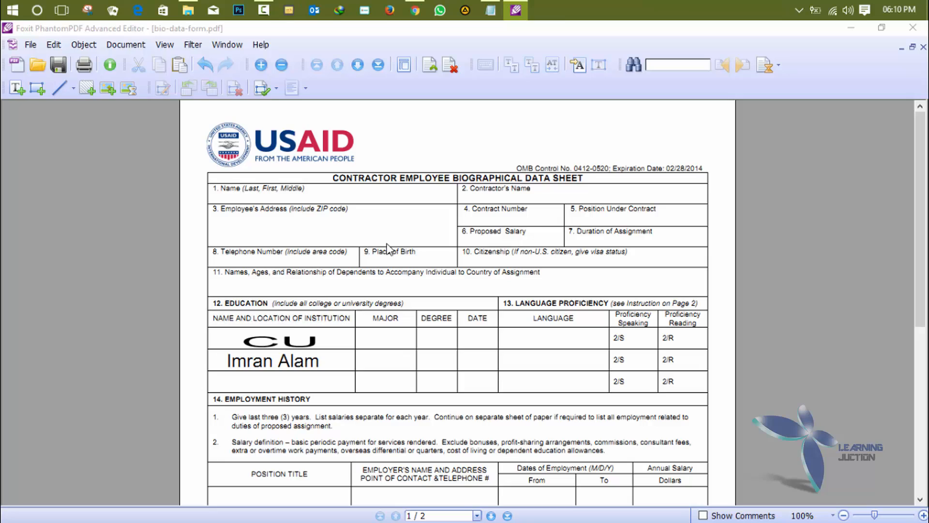
pyautogui.click(252, 322)
pyautogui.rightClick(252, 323)
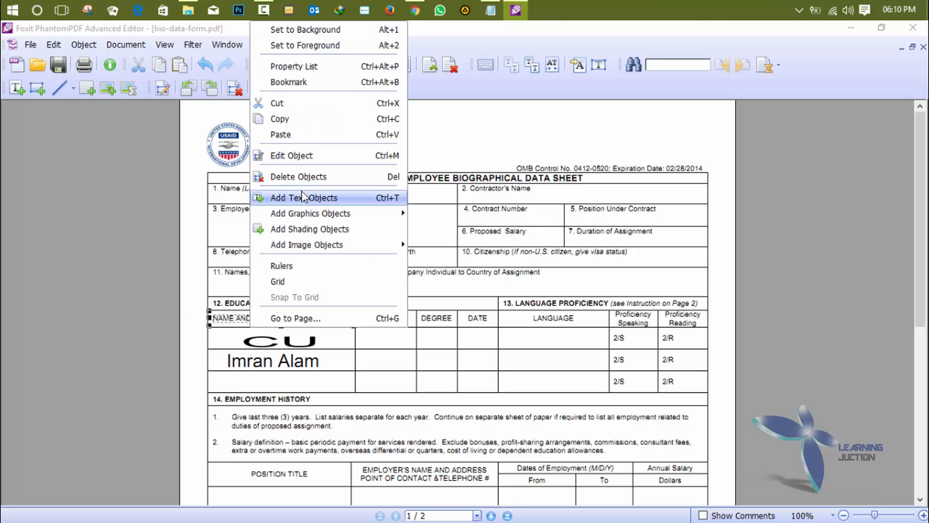
pyautogui.click(95, 284)
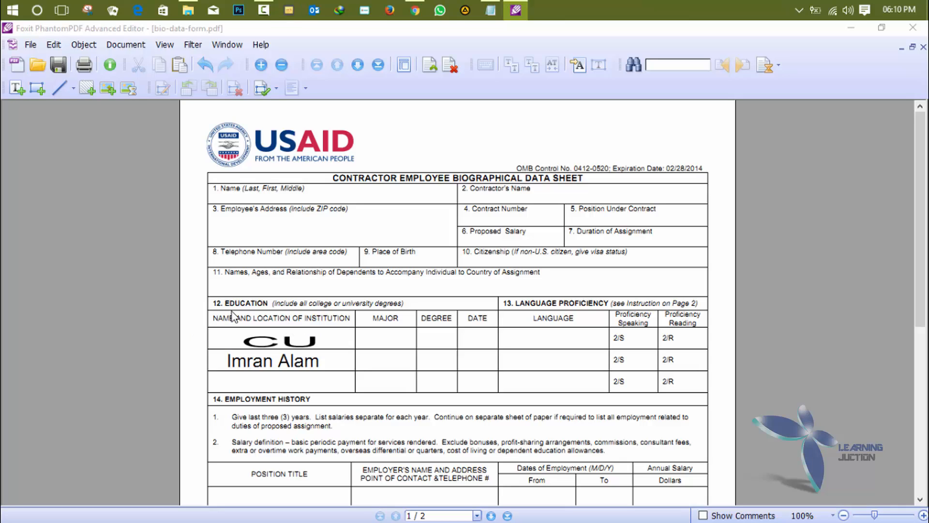
# - Shorten the Education heading to 'NAME OF INSTITUTION' and nudge it right to centre it over its column
pyautogui.doubleClick(271, 321)
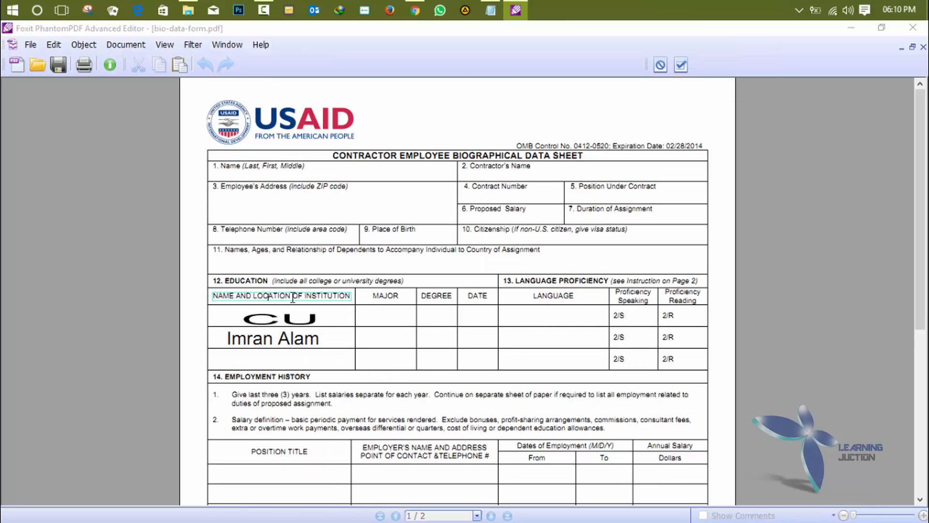
pyautogui.click(291, 296)
pyautogui.press('BackSpace')
pyautogui.press('BackSpace')
pyautogui.press('BackSpace')
pyautogui.press('BackSpace')
pyautogui.press('BackSpace')
pyautogui.press('BackSpace')
pyautogui.press('BackSpace')
pyautogui.press('BackSpace')
pyautogui.press('BackSpace')
pyautogui.press('BackSpace')
pyautogui.press('BackSpace')
pyautogui.press('BackSpace')
pyautogui.press('BackSpace')
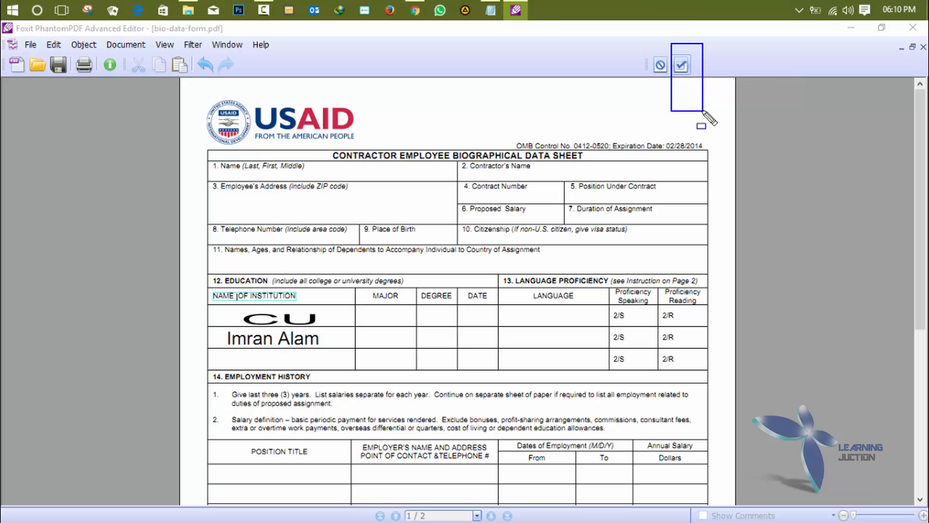
pyautogui.click(682, 65)
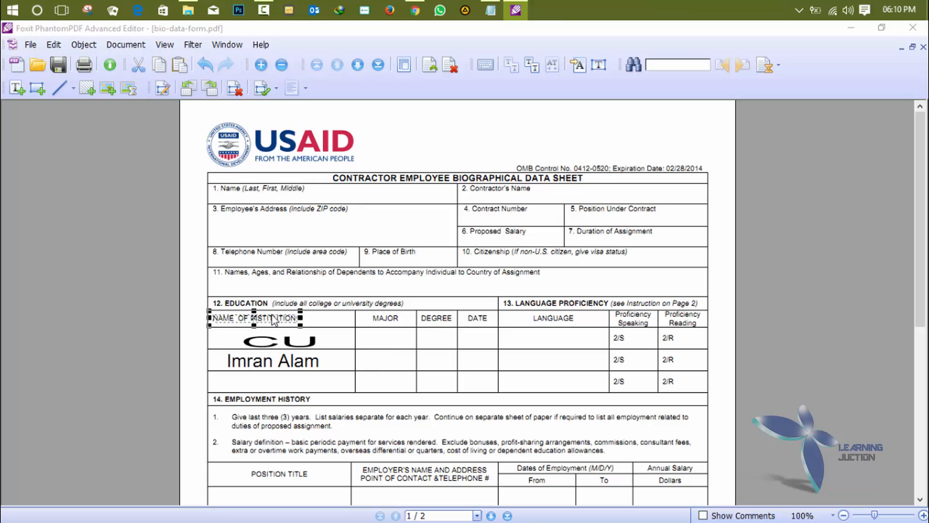
pyautogui.moveTo(273, 319); pyautogui.dragTo(274, 319)
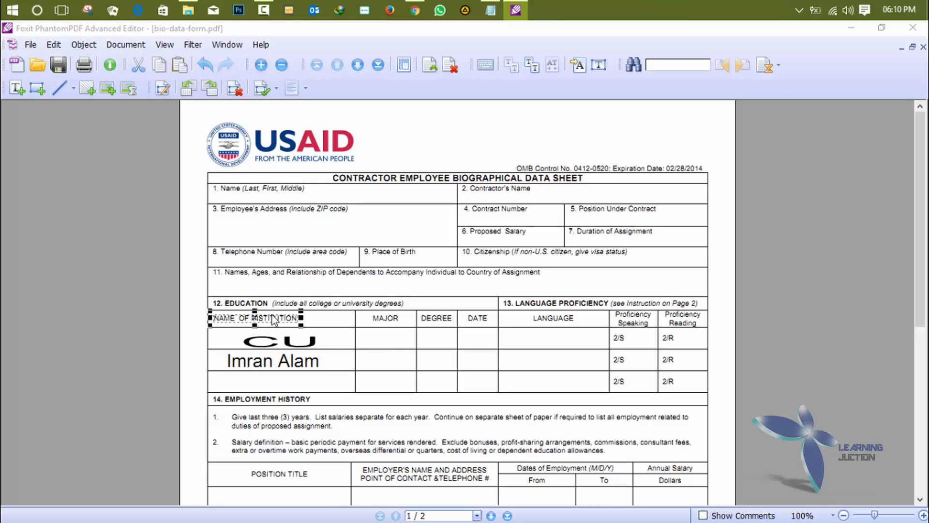
pyautogui.press('Right')
pyautogui.press('Right')
pyautogui.press('Right')
pyautogui.press('Right')
pyautogui.press('Right')
pyautogui.press('Right')
pyautogui.press('Right')
pyautogui.press('Right')
pyautogui.press('Right')
pyautogui.press('Right')
pyautogui.press('Right')
pyautogui.press('Right')
pyautogui.press('Right')
pyautogui.press('Right')
pyautogui.press('Right')
pyautogui.press('Right')
pyautogui.press('Right')
pyautogui.press('Right')
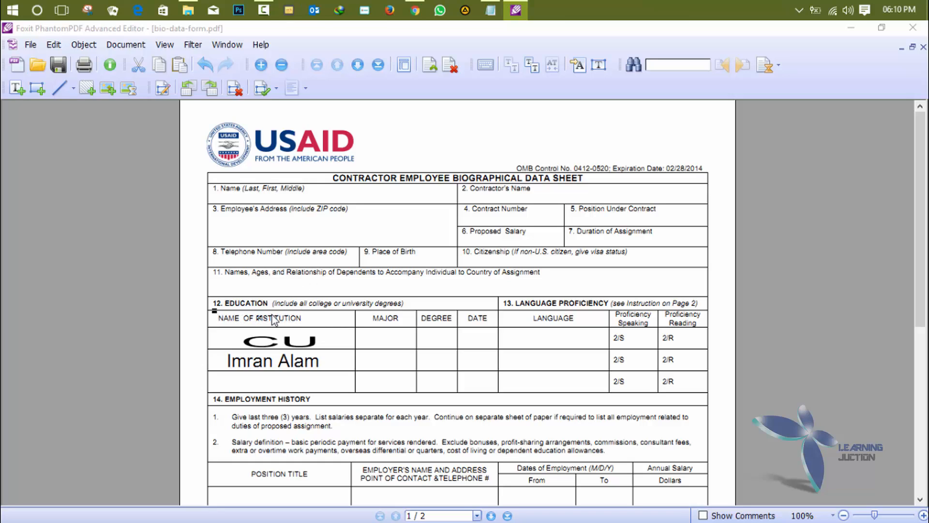
pyautogui.press('Right')
pyautogui.press('Right')
pyautogui.press('Right')
pyautogui.press('Right')
pyautogui.press('Right')
pyautogui.press('Right')
pyautogui.press('Right')
pyautogui.press('Right')
pyautogui.press('Right')
pyautogui.press('Right')
pyautogui.press('Right')
pyautogui.press('Right')
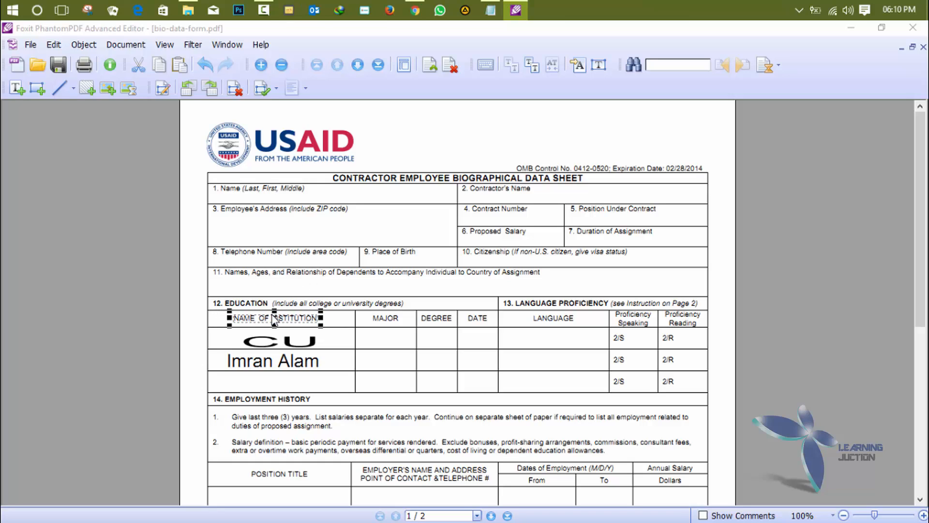
pyautogui.click(396, 284)
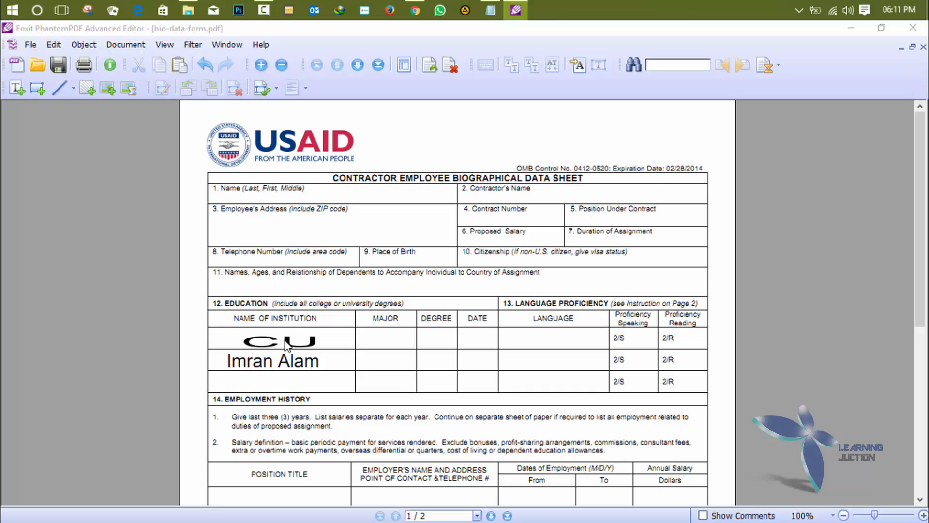
# - Close the blank document created by accident with Ctrl+N
pyautogui.scroll(-10, 286, 344)
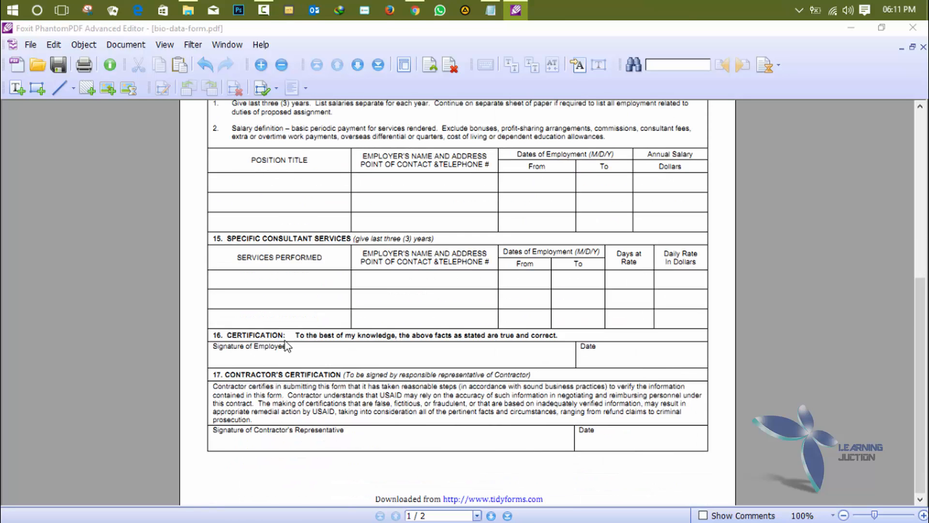
pyautogui.scroll(10, 285, 345)
pyautogui.scroll(-10, 286, 345)
pyautogui.hotkey('ctrl', 'n')
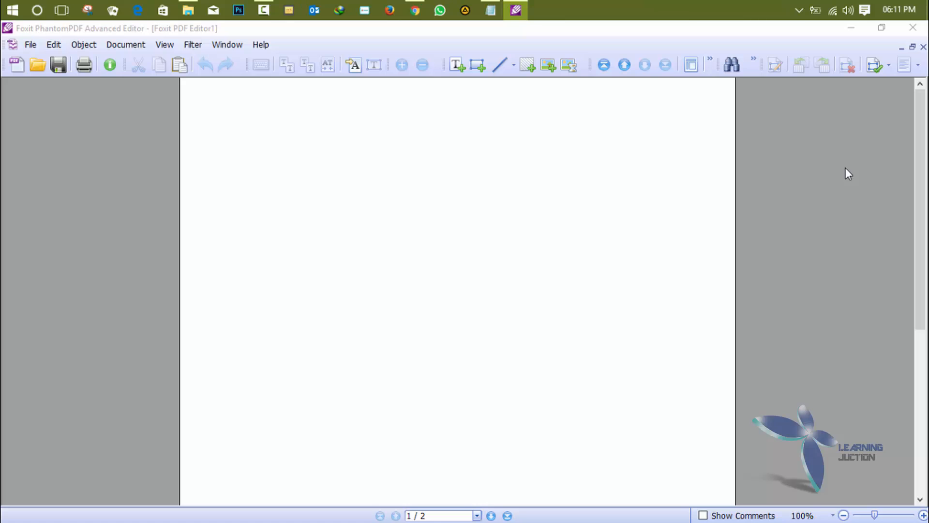
pyautogui.click(925, 46)
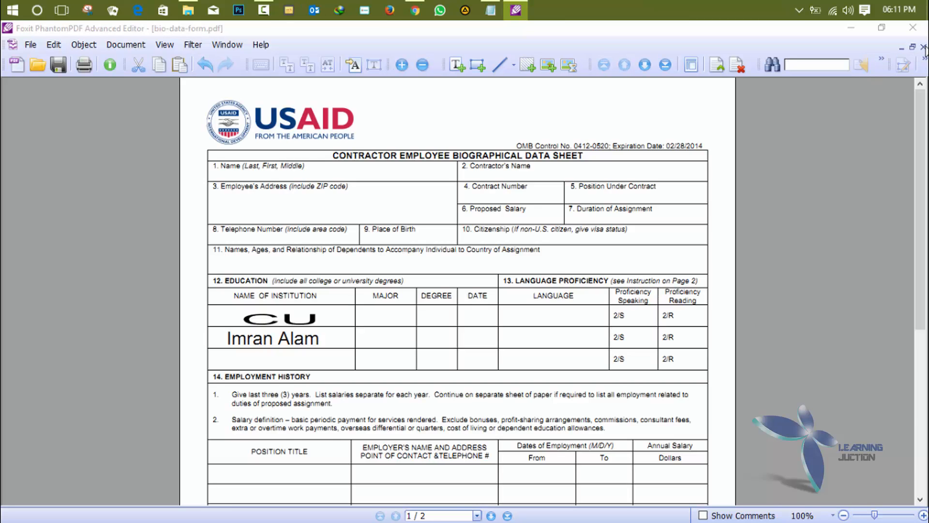
pyautogui.scroll(-6, 736, 271)
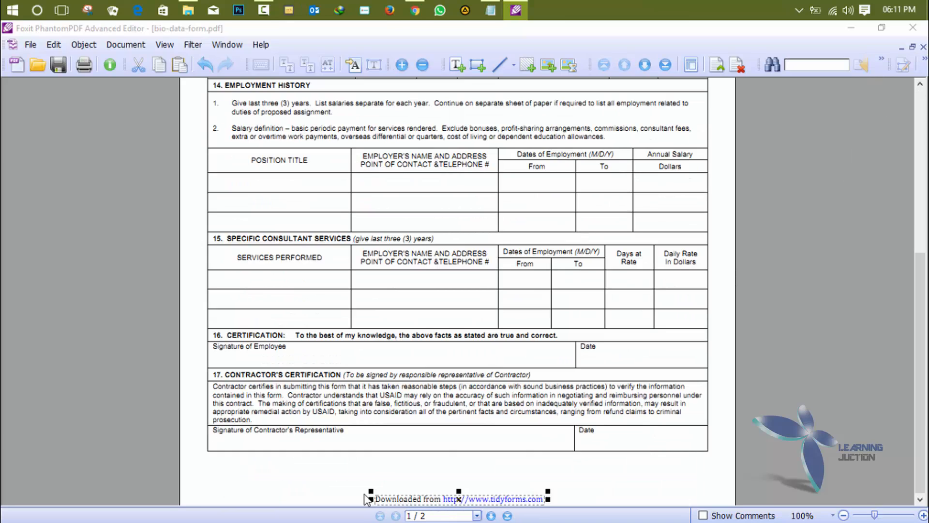
pyautogui.moveTo(371, 490); pyautogui.dragTo(378, 460)
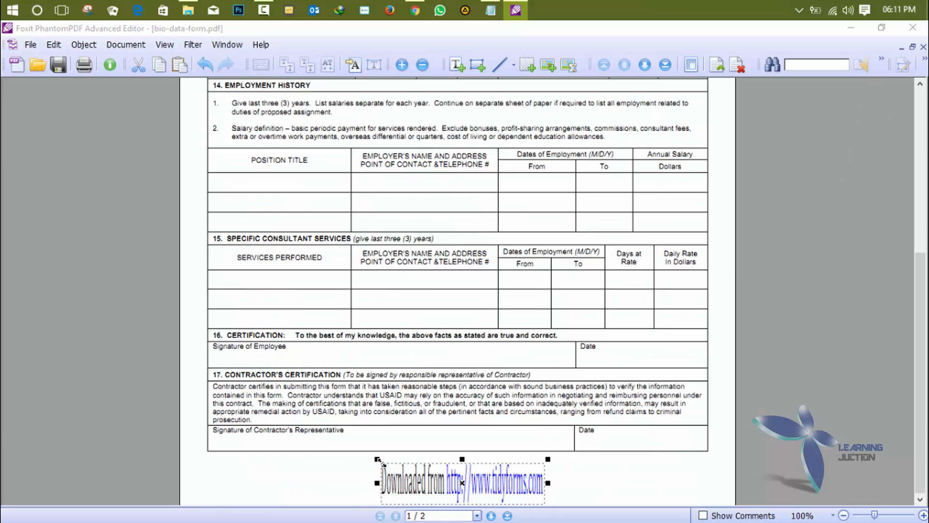
pyautogui.press('Delete')
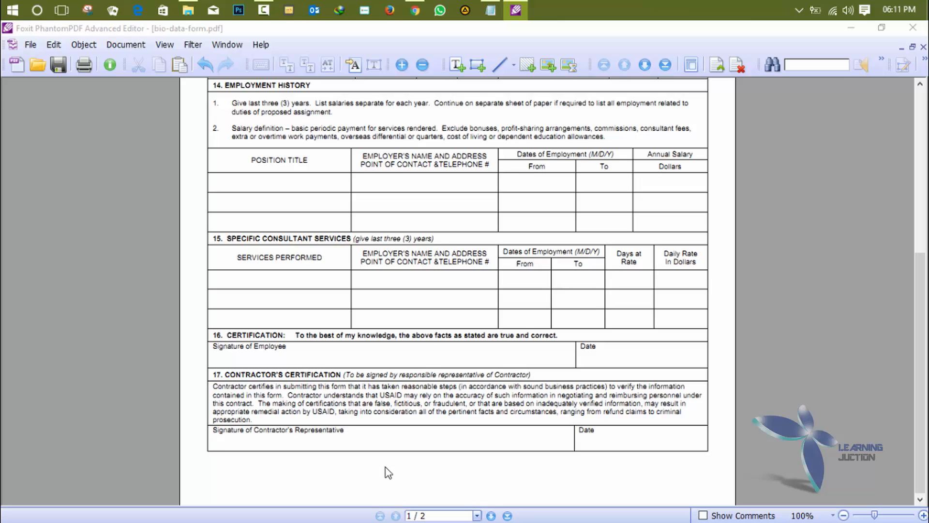
pyautogui.scroll(5, 402, 461)
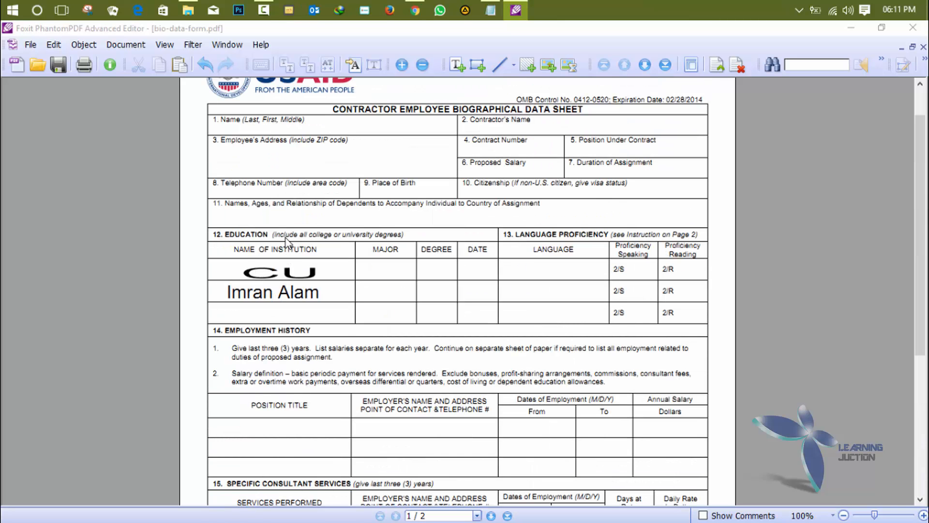
pyautogui.scroll(-5, 269, 281)
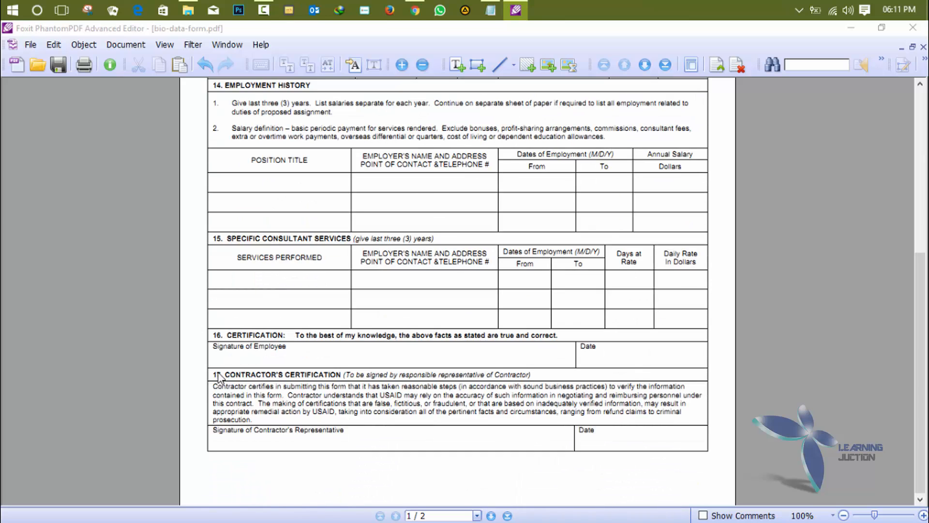
# - Delete the italic signing note, the CONTRACTOR'S CERTIFICATION heading and the '17.' label
pyautogui.doubleClick(348, 376)
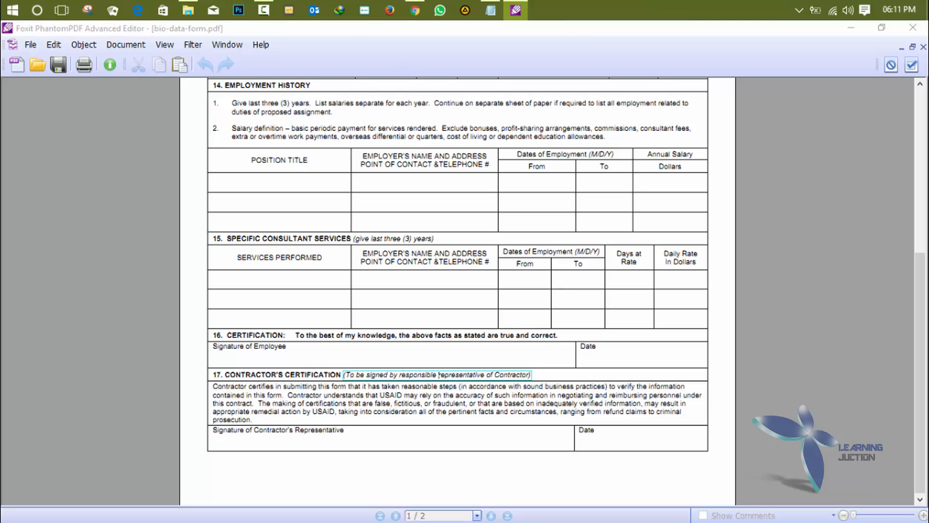
pyautogui.click(912, 64)
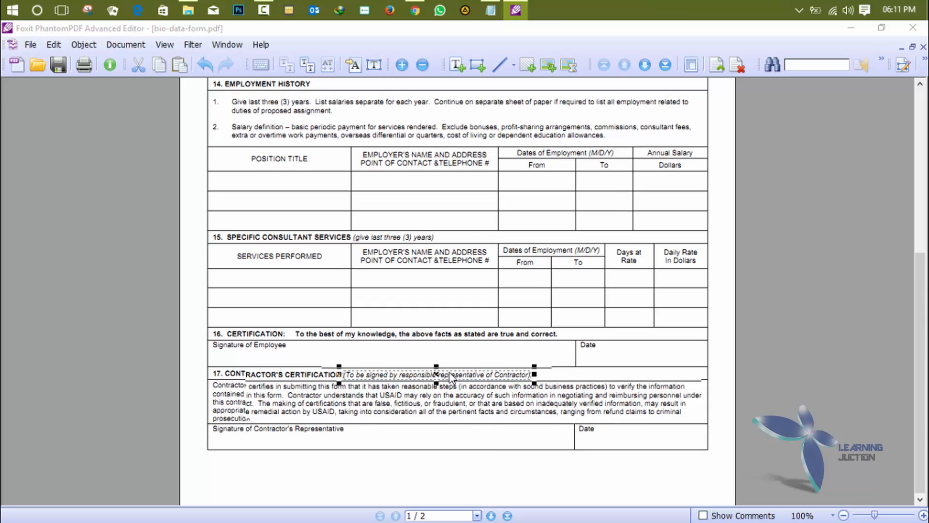
pyautogui.press('Delete')
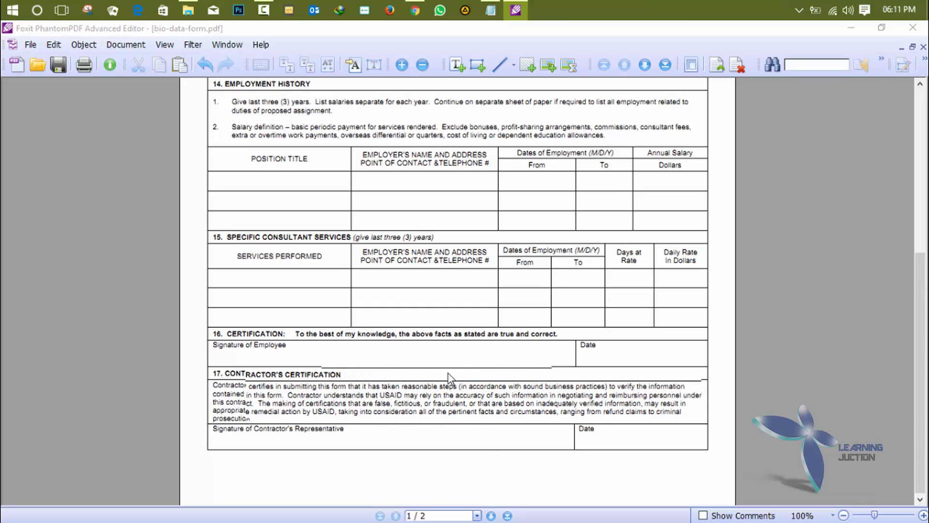
pyautogui.click(323, 377)
pyautogui.press('Delete')
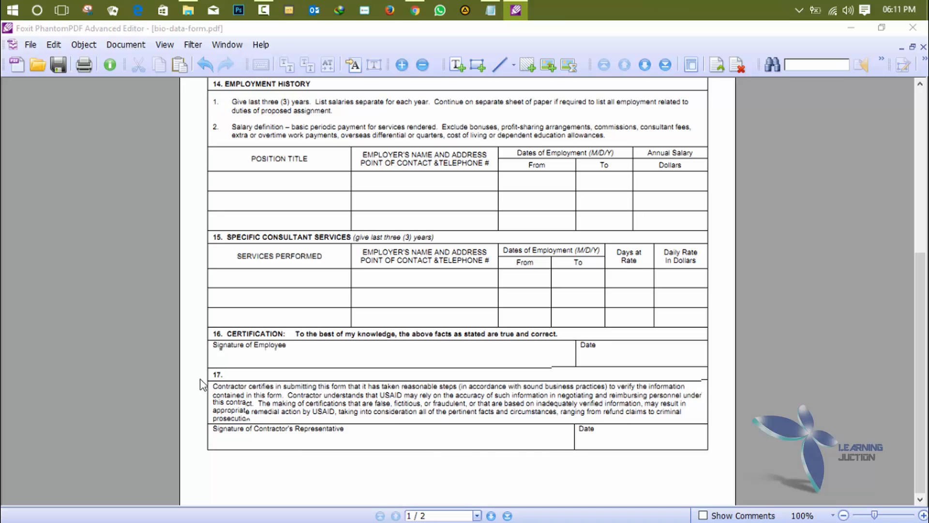
pyautogui.click(219, 376)
pyautogui.press('Delete')
# - Delete the 'contained in this' fragment, the first certification line, and the Contractor understands and remedial action paragraphs
pyautogui.click(223, 400)
pyautogui.press('Delete')
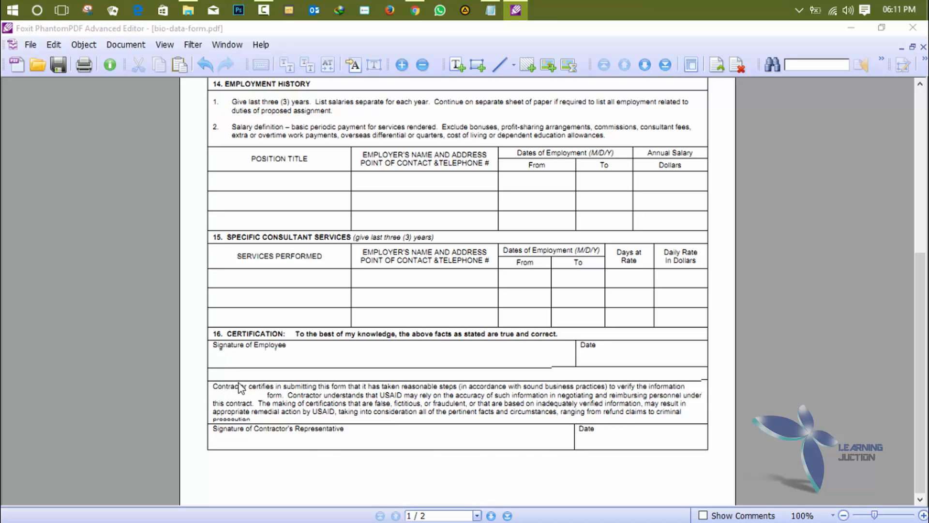
pyautogui.click(242, 390)
pyautogui.press('Delete')
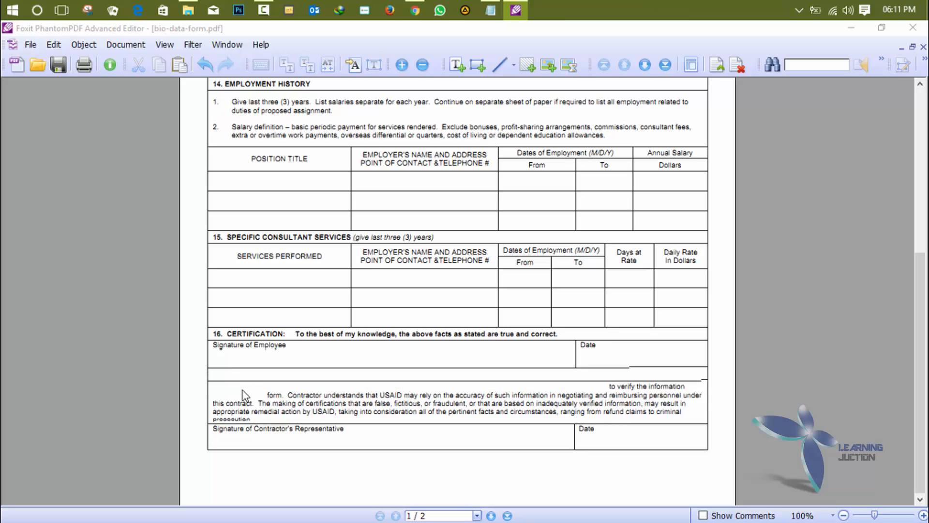
pyautogui.click(346, 403)
pyautogui.press('Delete')
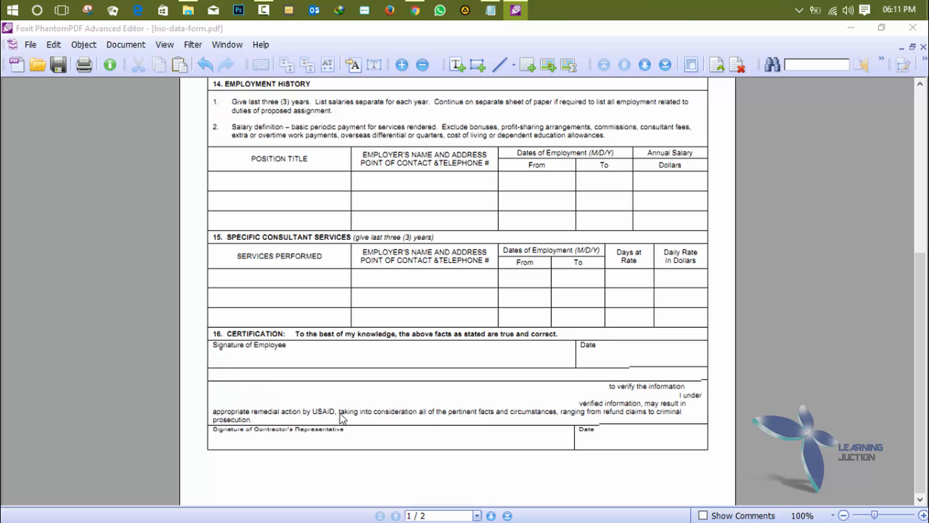
pyautogui.click(343, 416)
pyautogui.press('Delete')
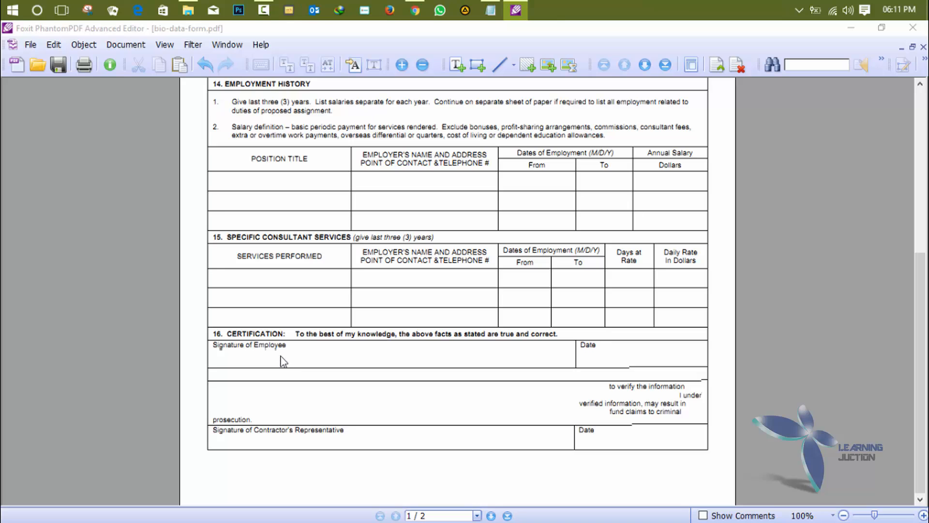
pyautogui.scroll(10, 295, 350)
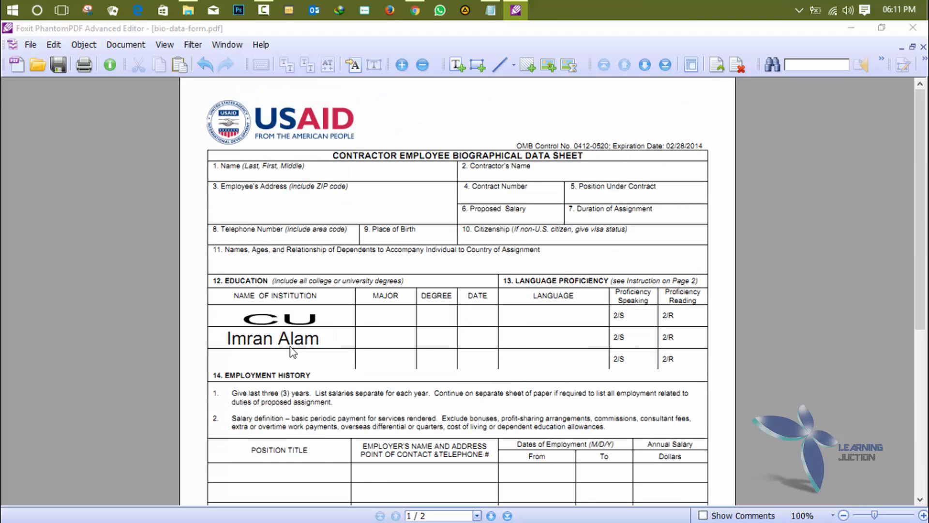
# - Replace the EMPLOYMENT HISTORY heading text with 'sdlakhdladhfsdhf'
pyautogui.doubleClick(283, 379)
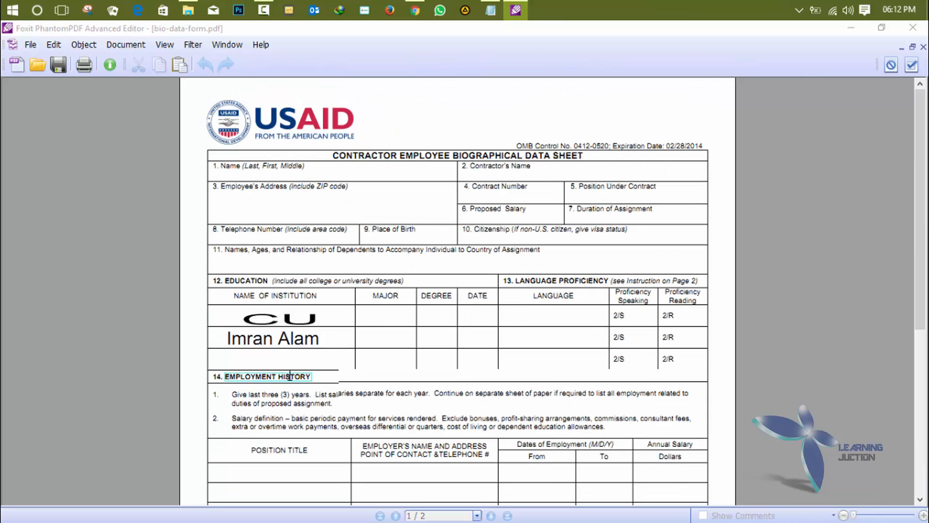
pyautogui.press('BackSpace')
pyautogui.press('BackSpace')
pyautogui.press('BackSpace')
pyautogui.press('BackSpace')
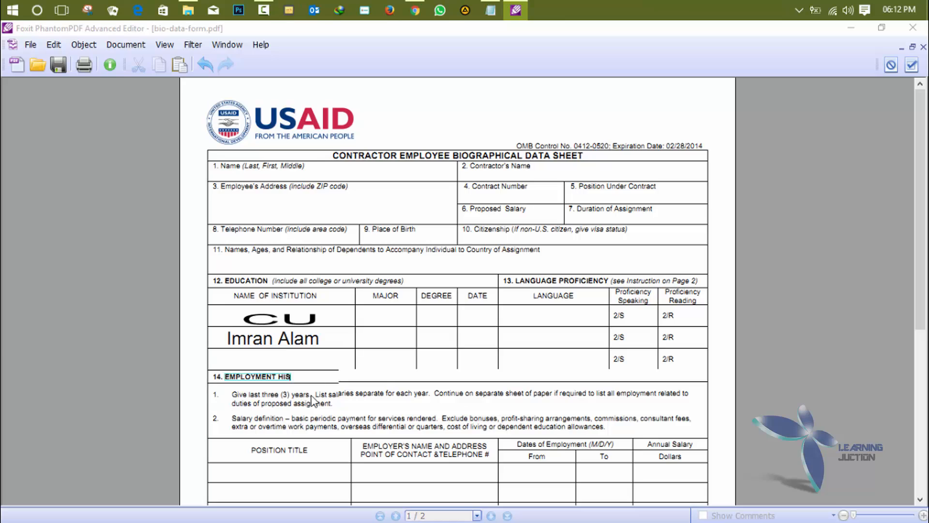
pyautogui.press('BackSpace')
pyautogui.write('s')
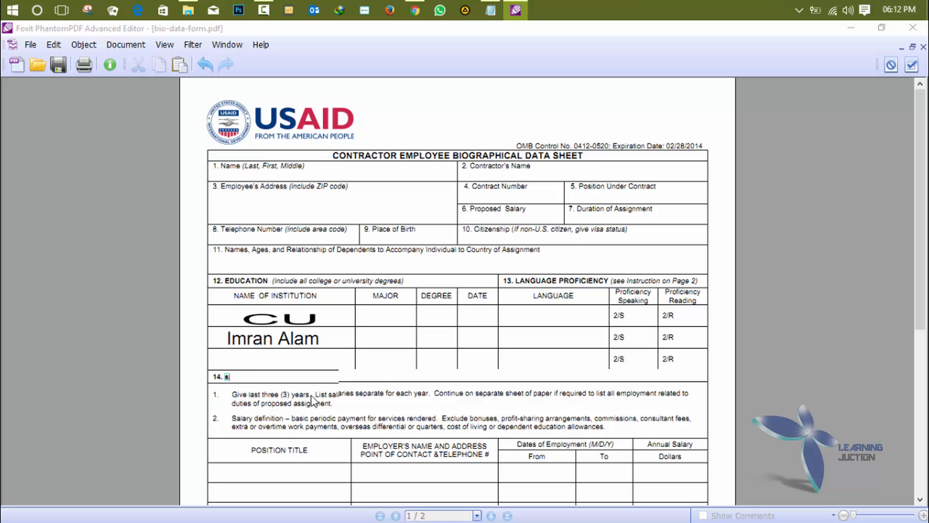
pyautogui.write('dlakhdladhfsdhf')
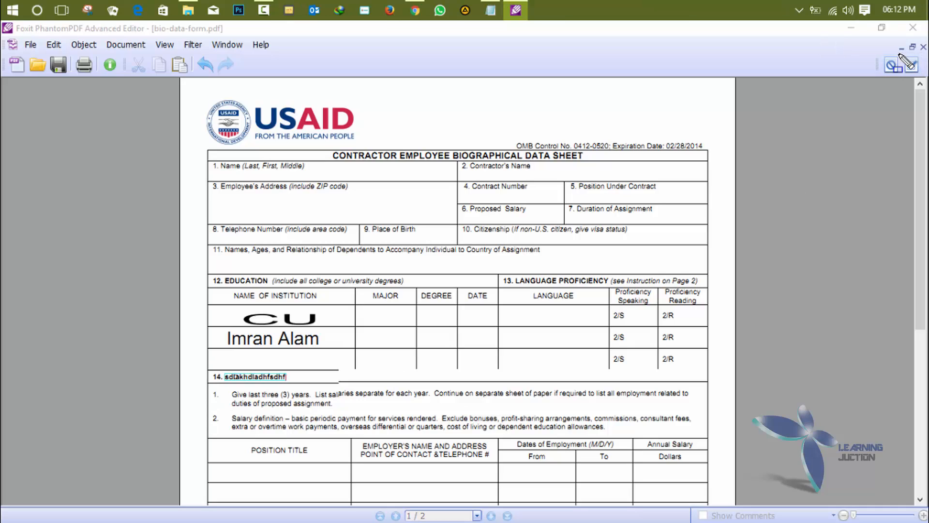
pyautogui.click(909, 66)
pyautogui.click(910, 71)
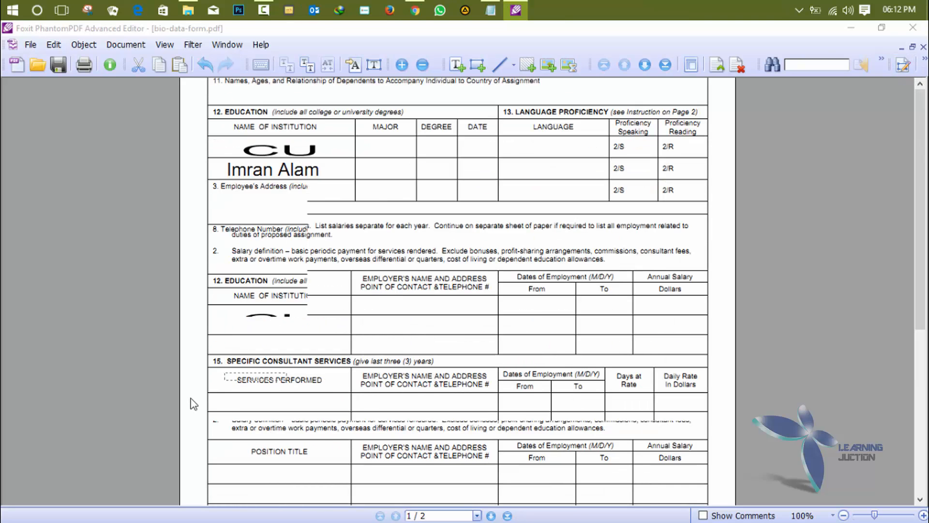
# - Select a thin form line, deselect it, and scroll to check the page
pyautogui.click(222, 349)
pyautogui.click(59, 388)
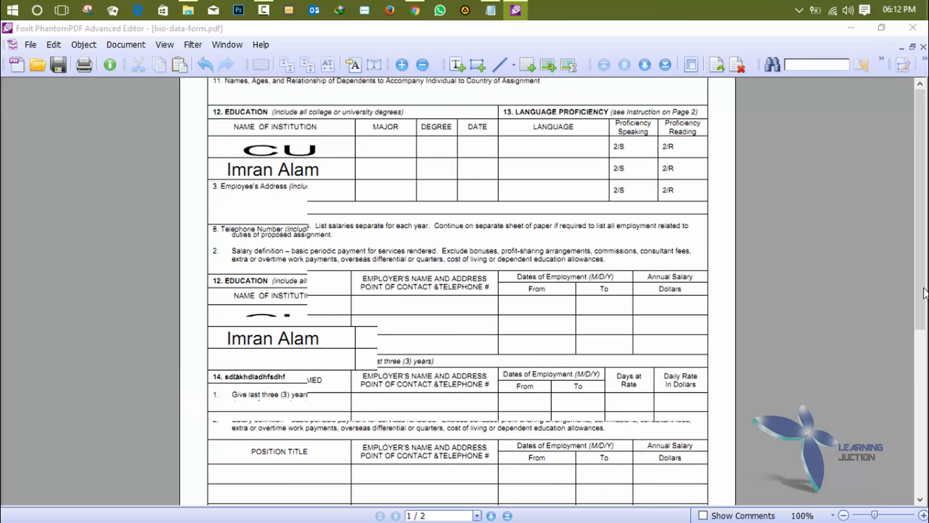
pyautogui.scroll(-5, 915, 293)
pyautogui.scroll(5, 915, 292)
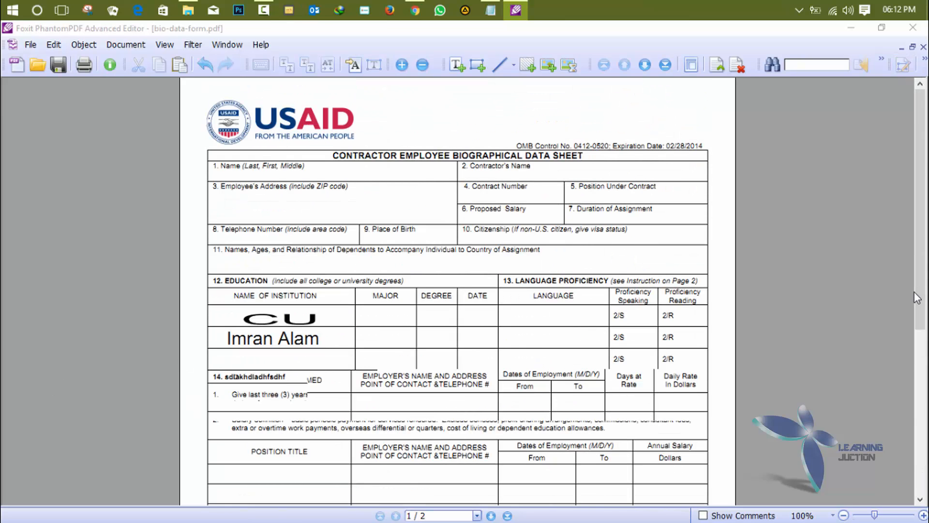
pyautogui.scroll(-5, 914, 292)
pyautogui.scroll(4, 914, 292)
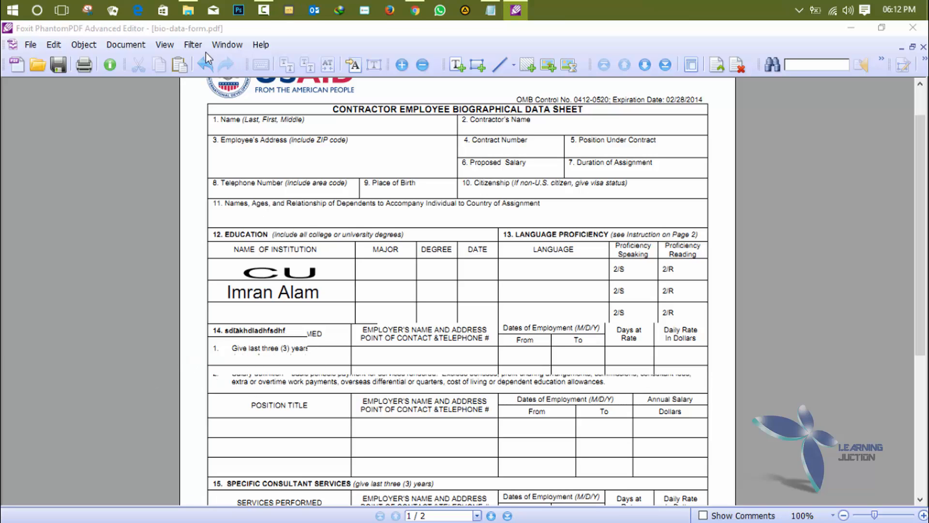
# - Save the edited form as edit.pdf and view it in the Downloads folder
pyautogui.click(30, 45)
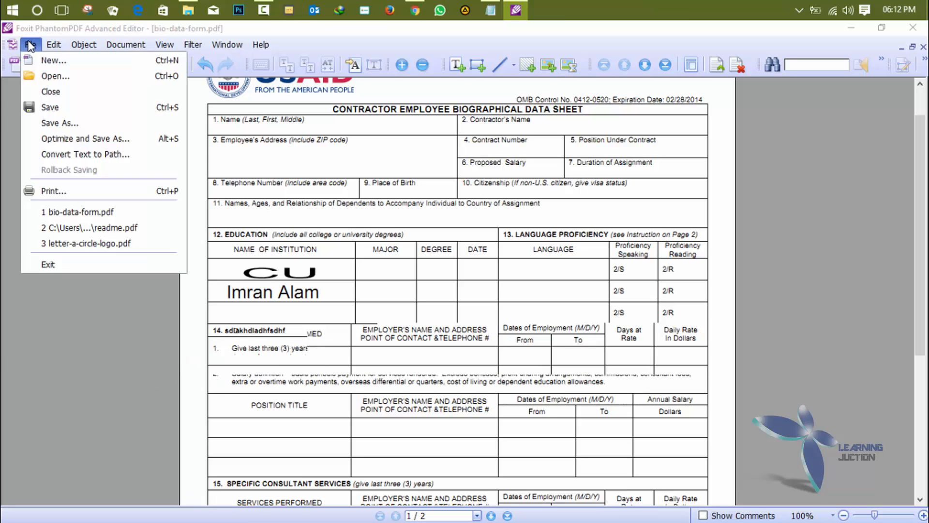
pyautogui.click(72, 123)
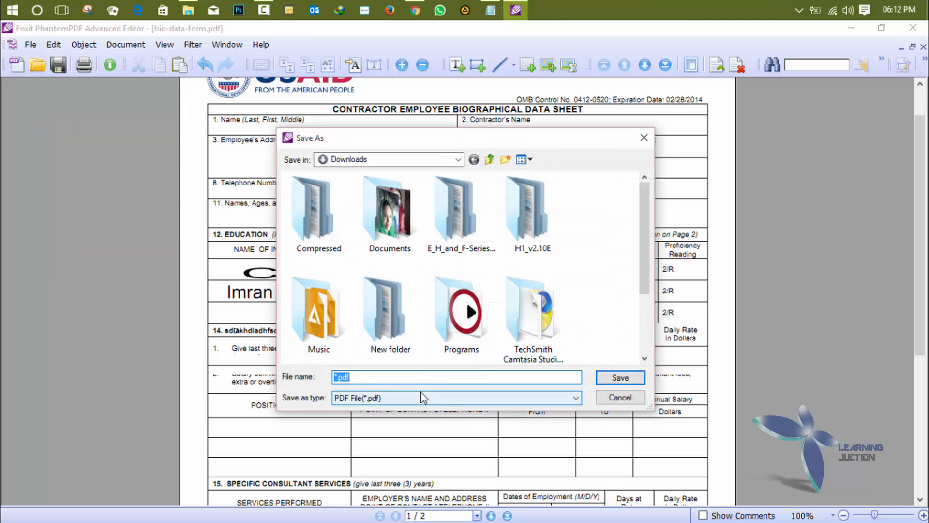
pyautogui.write('edit')
pyautogui.press('Return')
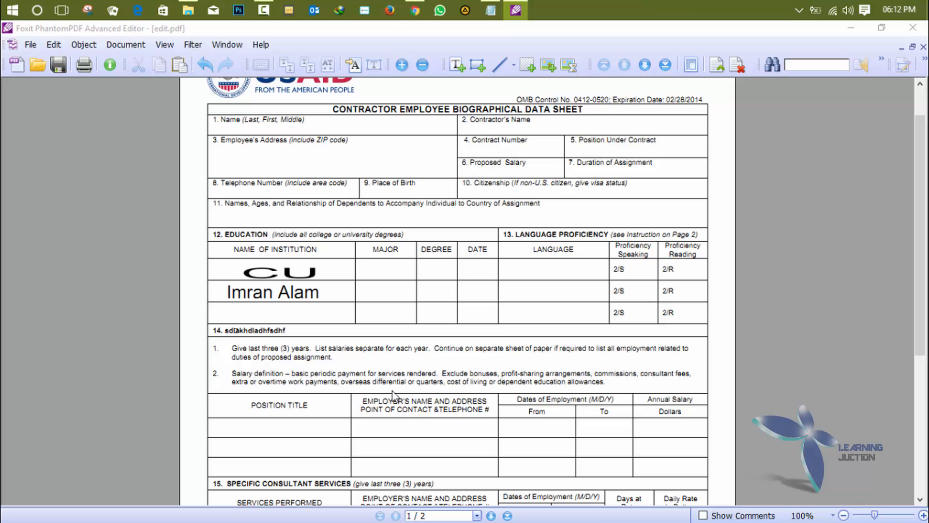
pyautogui.click(188, 10)
pyautogui.scroll(-2, 429, 484)
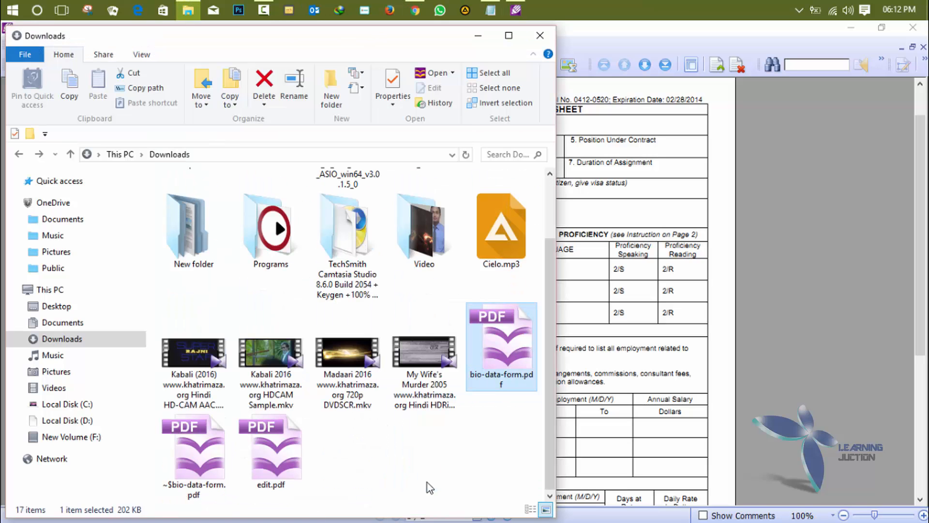
# - Open edit.pdf from Downloads and scroll through it to review the saved heading and certification edits
pyautogui.click(269, 464)
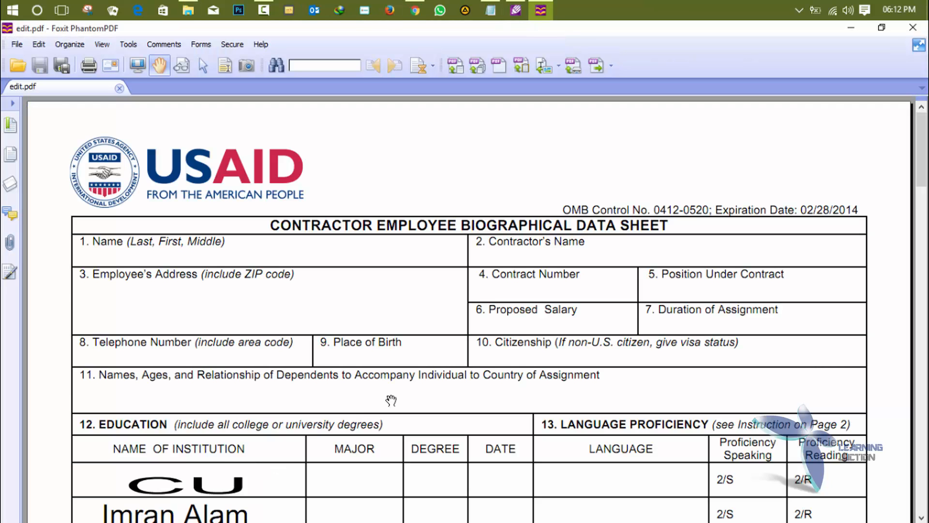
pyautogui.scroll(-4, 391, 400)
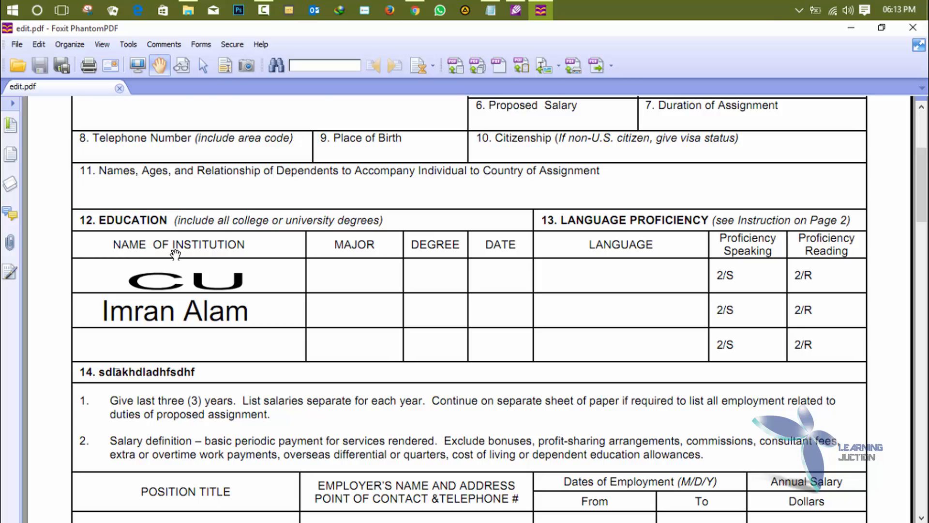
pyautogui.scroll(-4, 168, 254)
pyautogui.scroll(3, 168, 254)
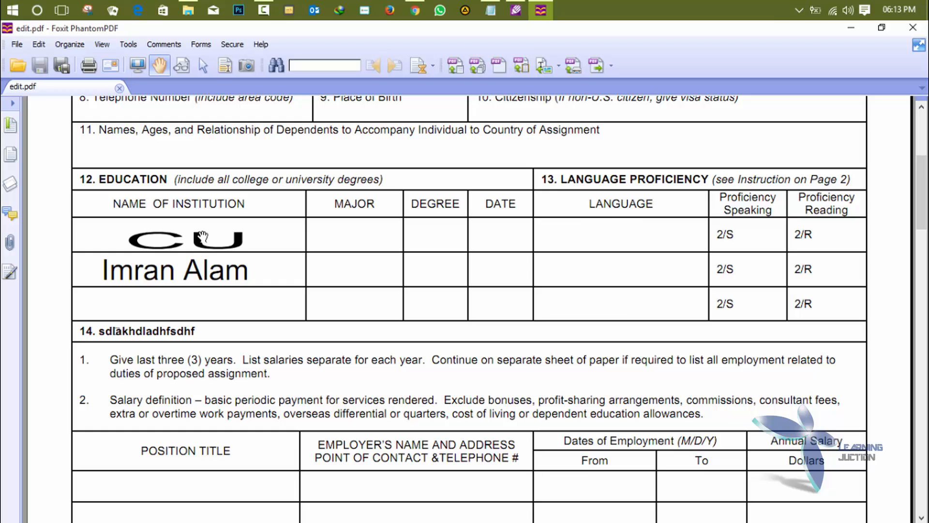
pyautogui.scroll(-15, 198, 333)
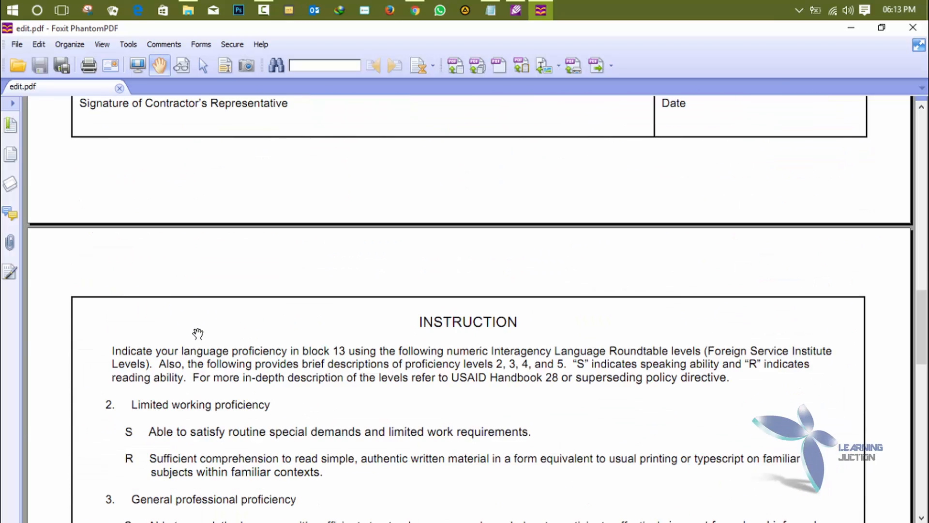
pyautogui.scroll(5, 198, 334)
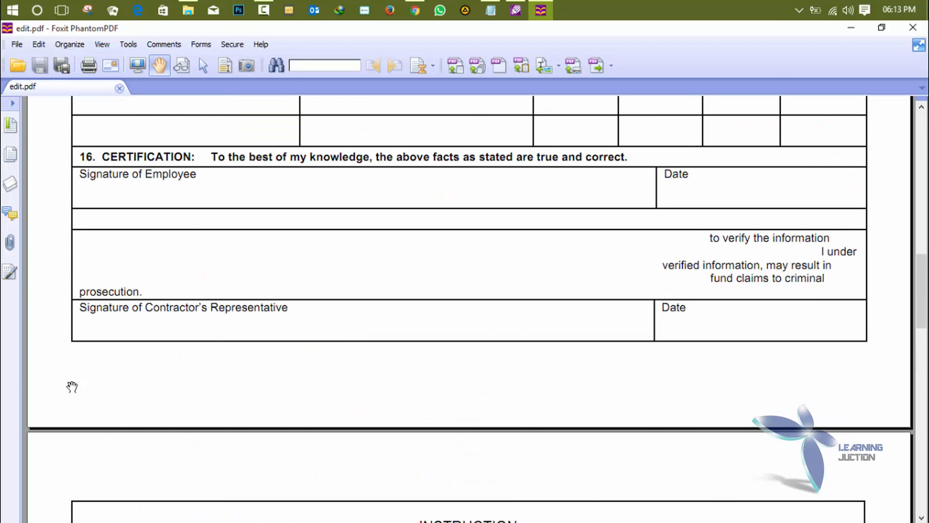
pyautogui.scroll(7, 590, 425)
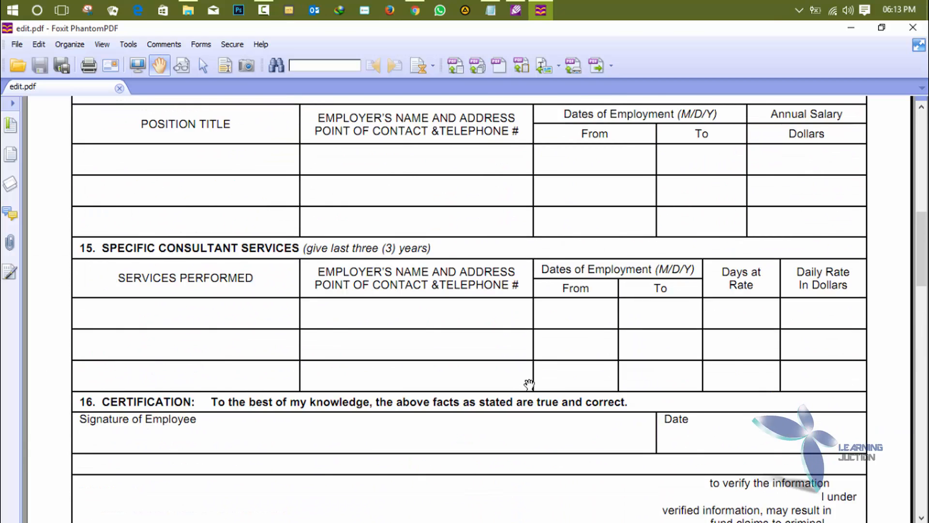
pyautogui.scroll(3, 510, 380)
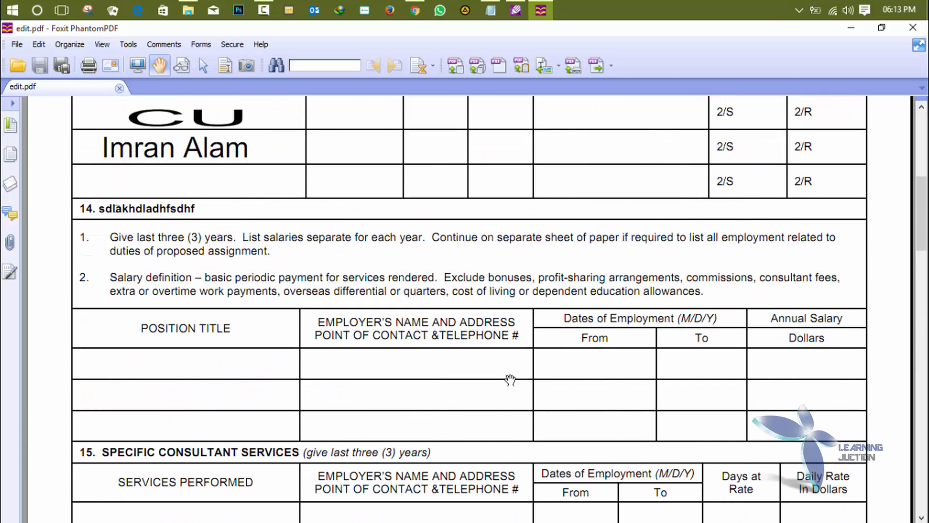
pyautogui.scroll(-5, 509, 380)
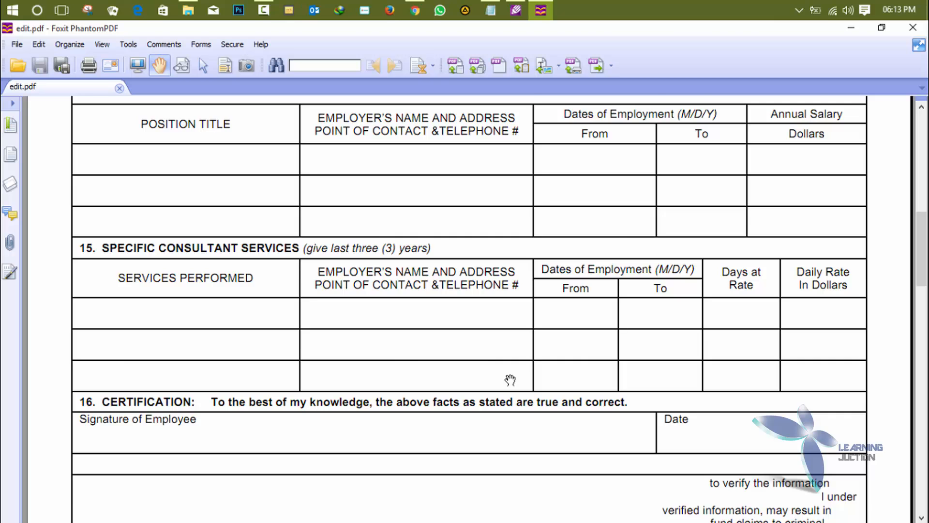
pyautogui.scroll(-3, 510, 380)
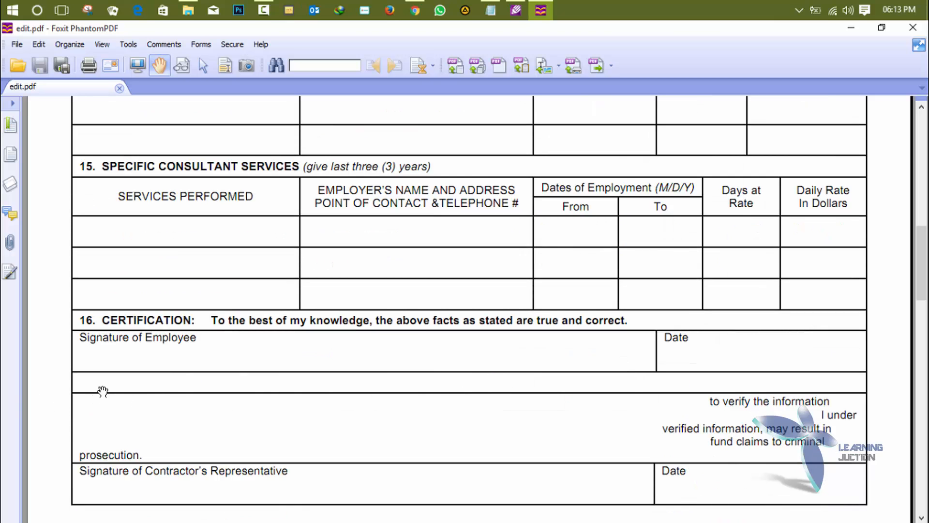
pyautogui.scroll(-10, 102, 390)
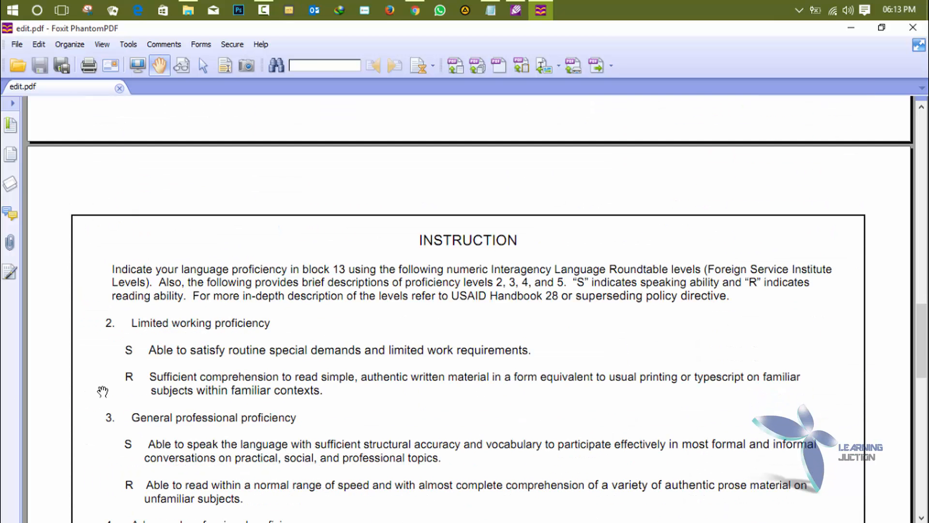
pyautogui.scroll(10, 103, 387)
pyautogui.scroll(1, 103, 387)
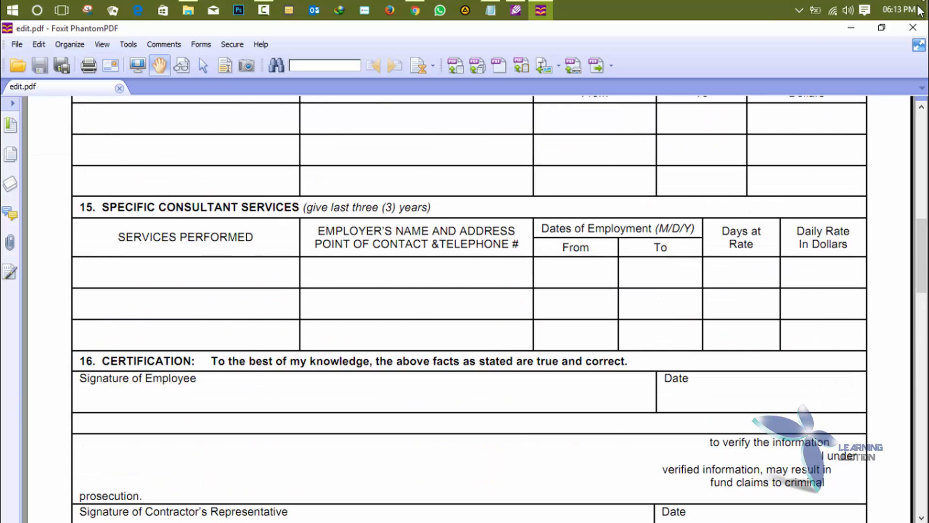
# - Close the edit.pdf and editor windows, then open the original bio-data-form.pdf from Downloads
pyautogui.click(907, 34)
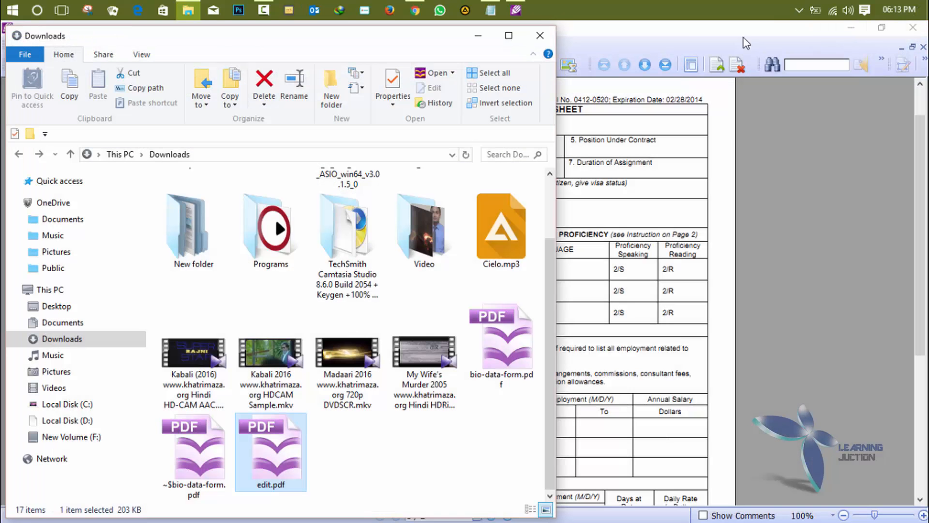
pyautogui.click(700, 38)
pyautogui.click(919, 31)
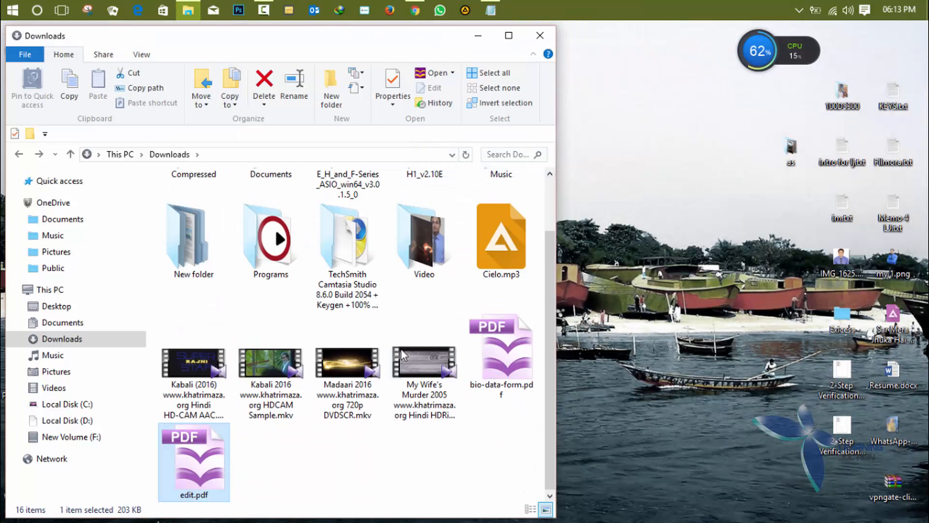
pyautogui.doubleClick(499, 369)
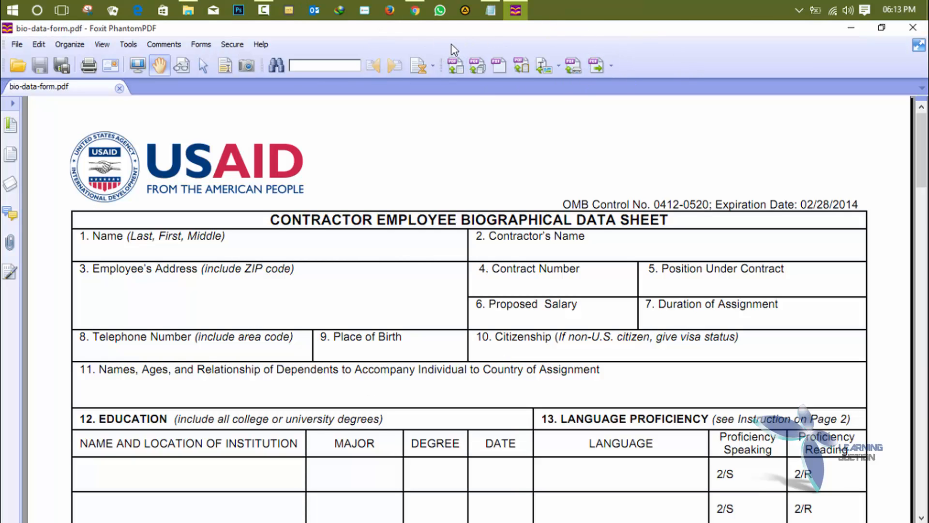
# - Choose Word 97-2003 from the Export format list to export the form
pyautogui.rightClick(532, 47)
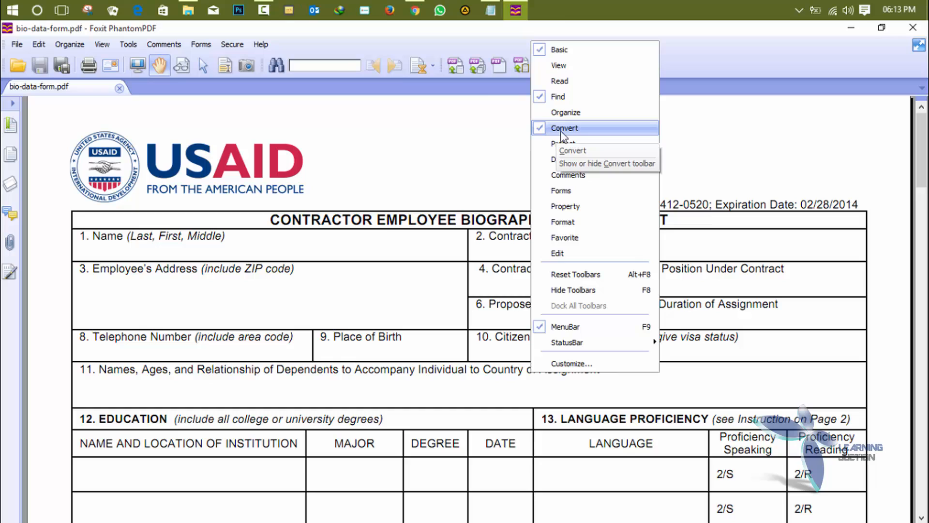
pyautogui.click(465, 119)
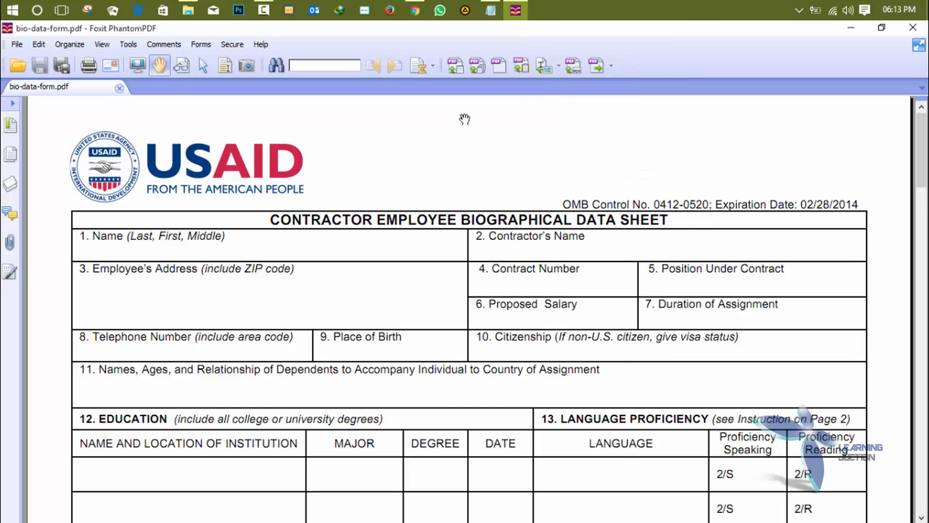
pyautogui.click(612, 67)
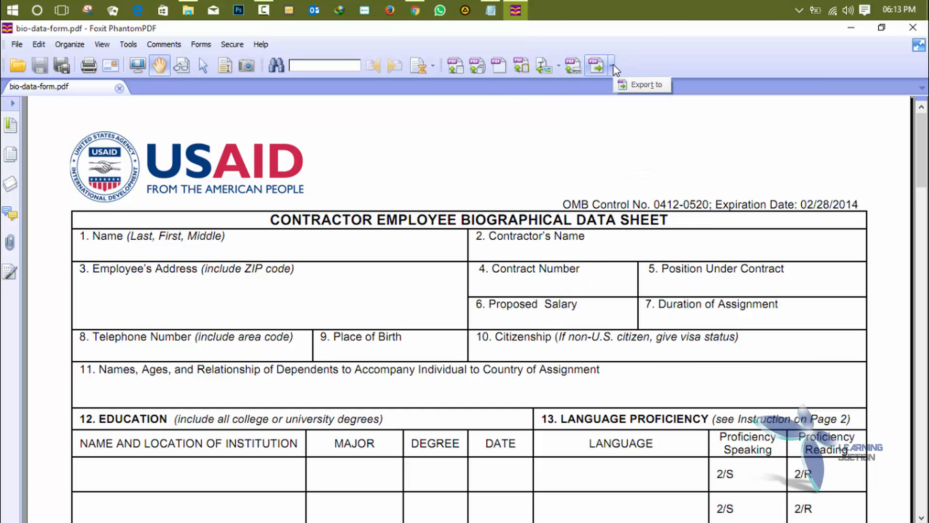
pyautogui.click(612, 69)
pyautogui.moveTo(615, 85)
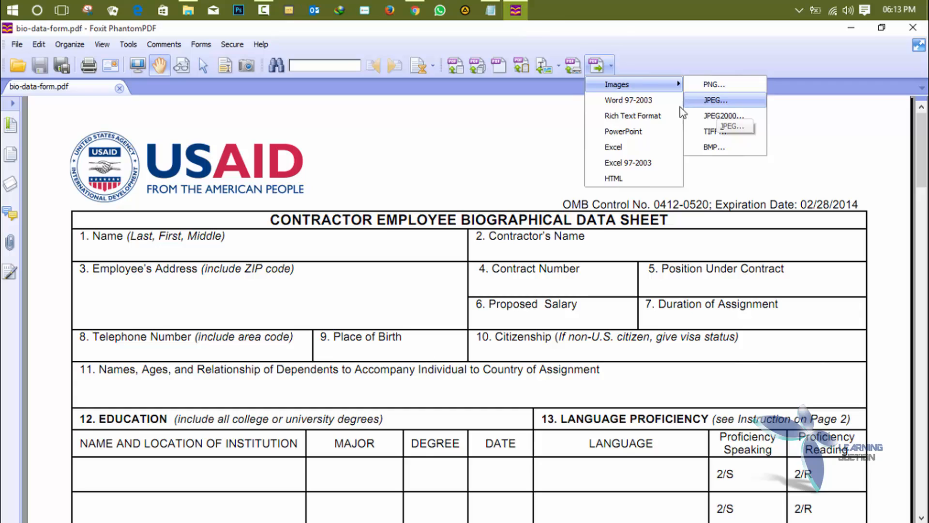
pyautogui.click(648, 105)
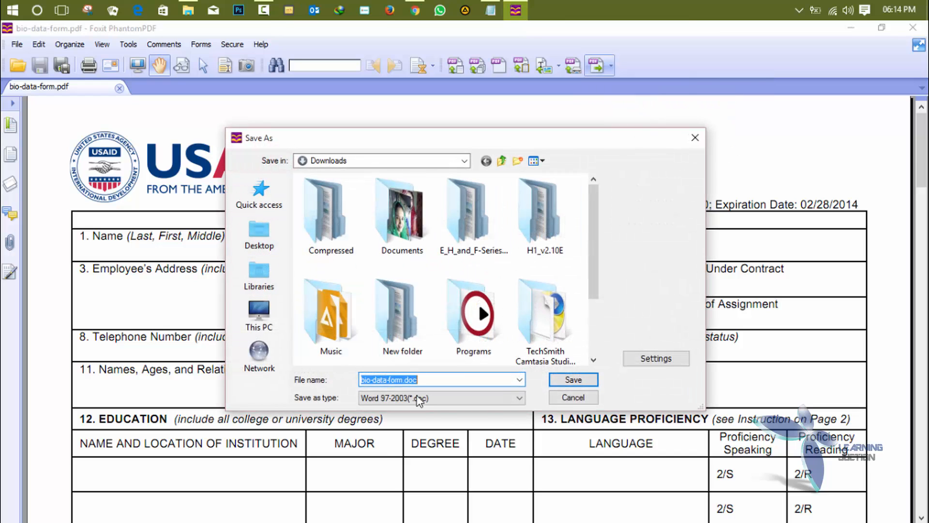
# - Save the export as bio-data-form.doc in Downloads and let it run to completion
pyautogui.click(571, 381)
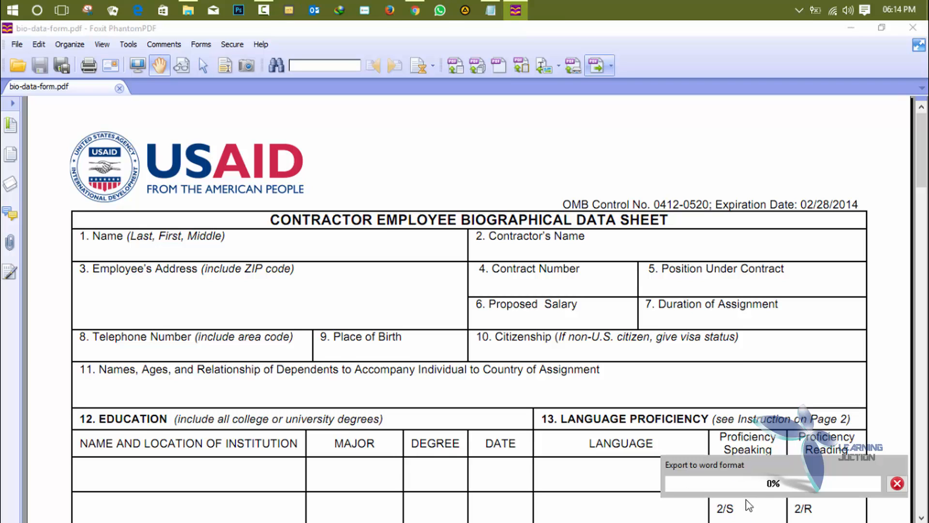
pyautogui.hotkey('ctrl', 'shift', 'd')
pyautogui.moveTo(647, 430)
pyautogui.mouseDown()
pyautogui.moveTo(652, 444)
pyautogui.moveTo(778, 489)
pyautogui.moveTo(909, 505)
pyautogui.mouseUp()
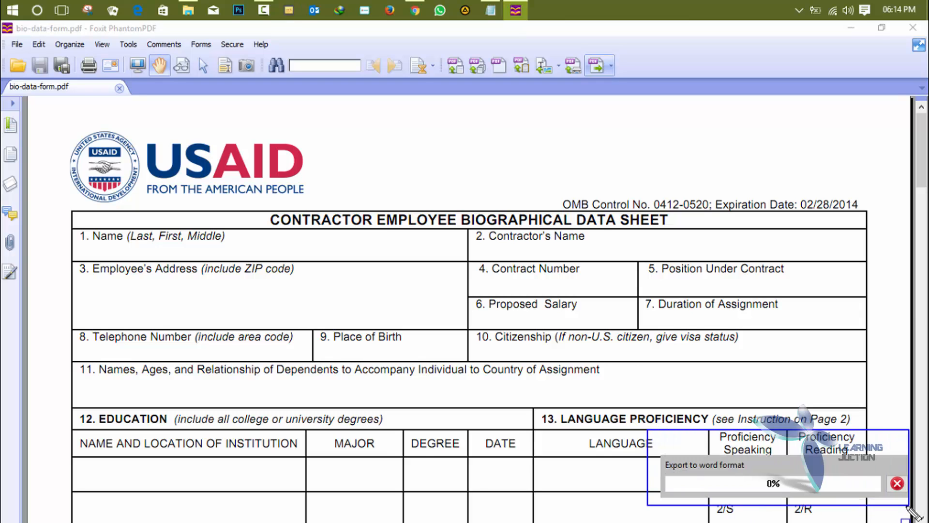
pyautogui.press('Escape')
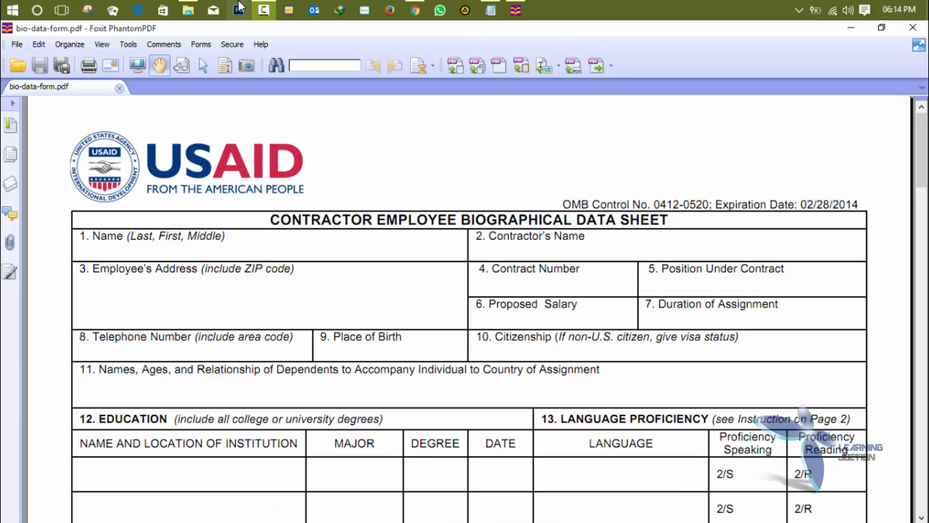
# - Open bio-data-form.doc from the Downloads folder window in Word
pyautogui.click(191, 7)
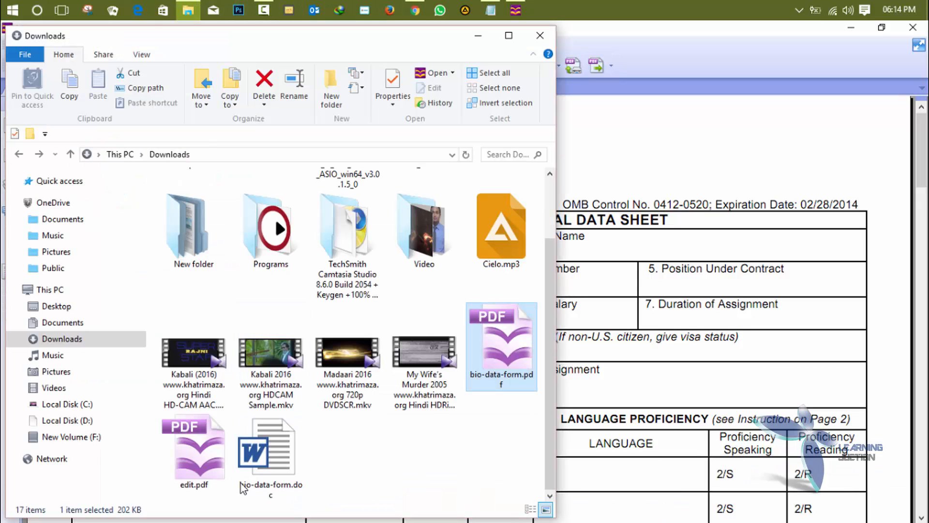
pyautogui.click(256, 457)
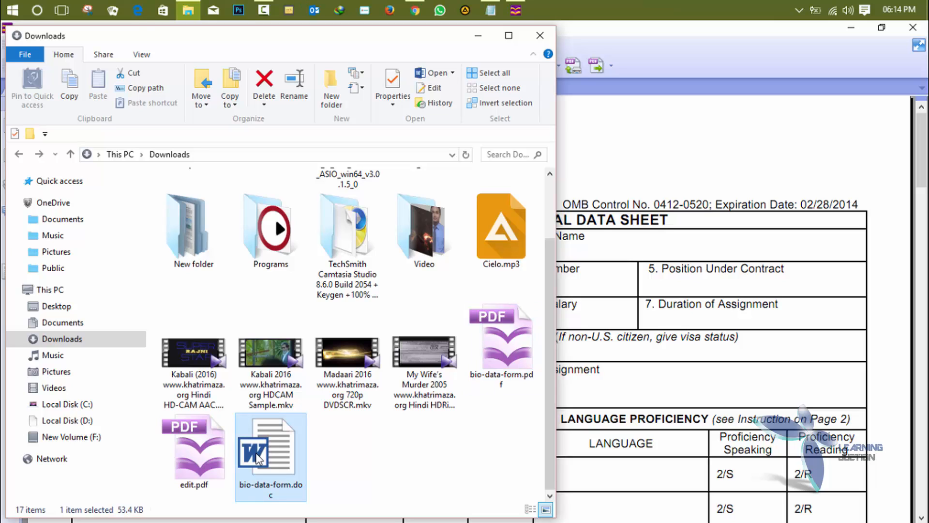
pyautogui.doubleClick(256, 457)
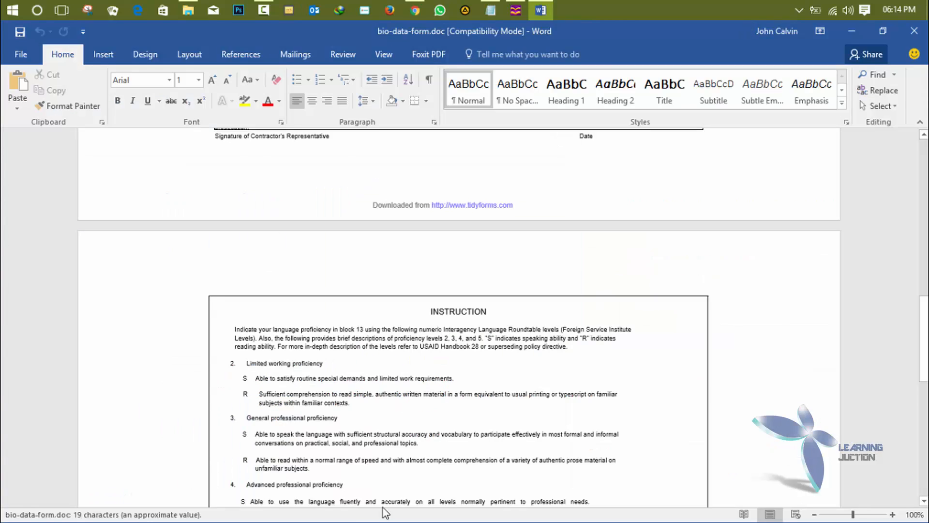
# - Scroll through the converted bio-data-form.doc pages in Word, then close Word
pyautogui.scroll(20, 406, 484)
pyautogui.scroll(8, 406, 484)
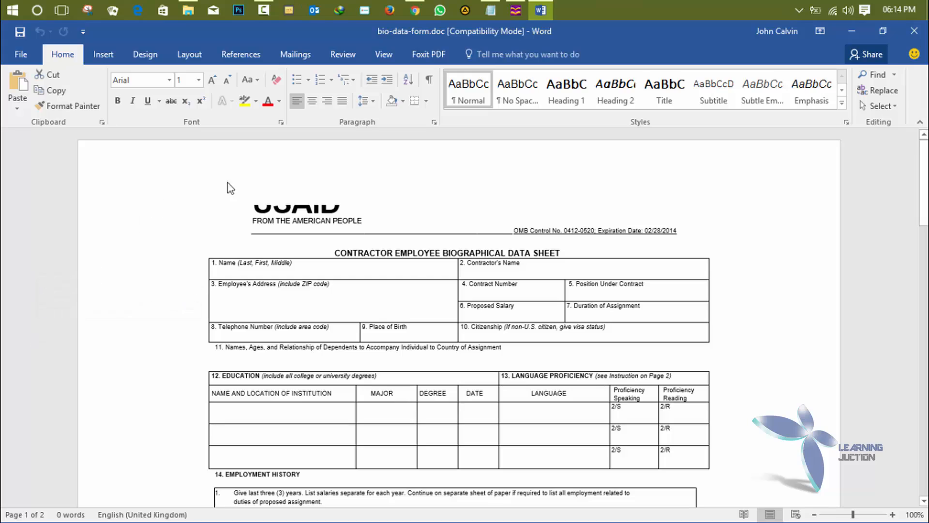
pyautogui.scroll(-10, 245, 214)
pyautogui.scroll(10, 254, 206)
pyautogui.scroll(-20, 254, 298)
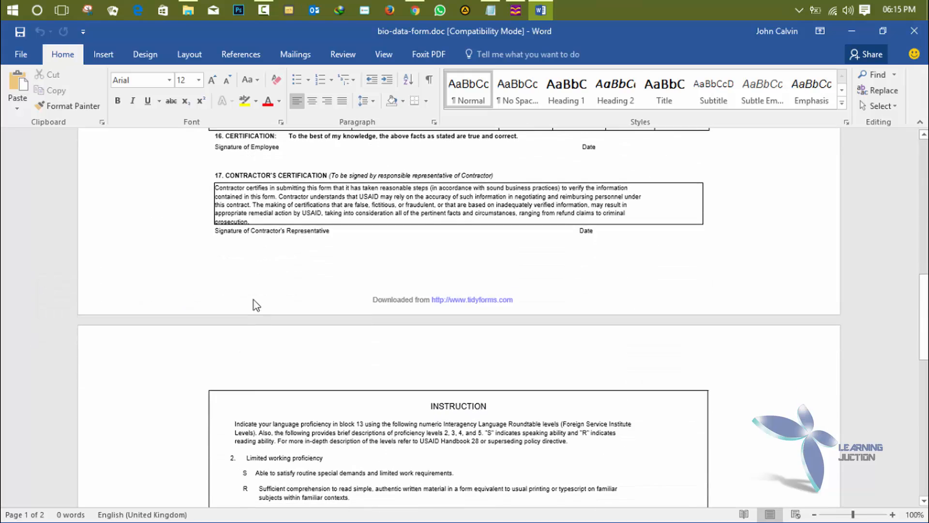
pyautogui.scroll(-10, 253, 300)
pyautogui.scroll(17, 245, 306)
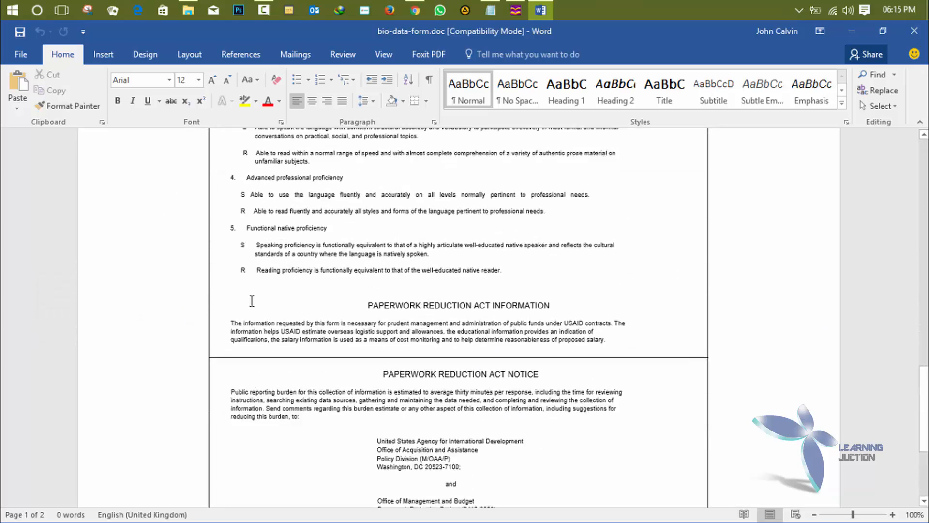
pyautogui.scroll(1, 251, 306)
pyautogui.click(913, 34)
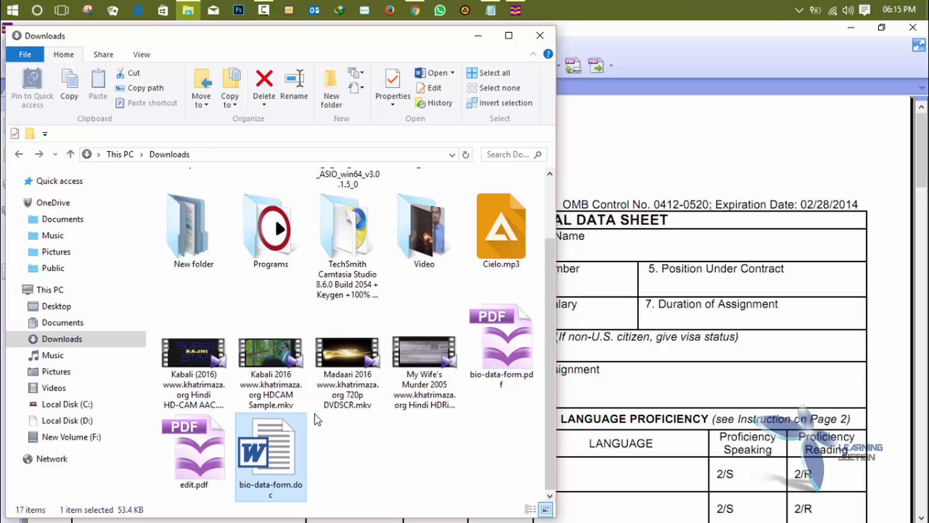
# - Bring Foxit forward, check the OCR and Export format lists, then minimize it
pyautogui.click(808, 112)
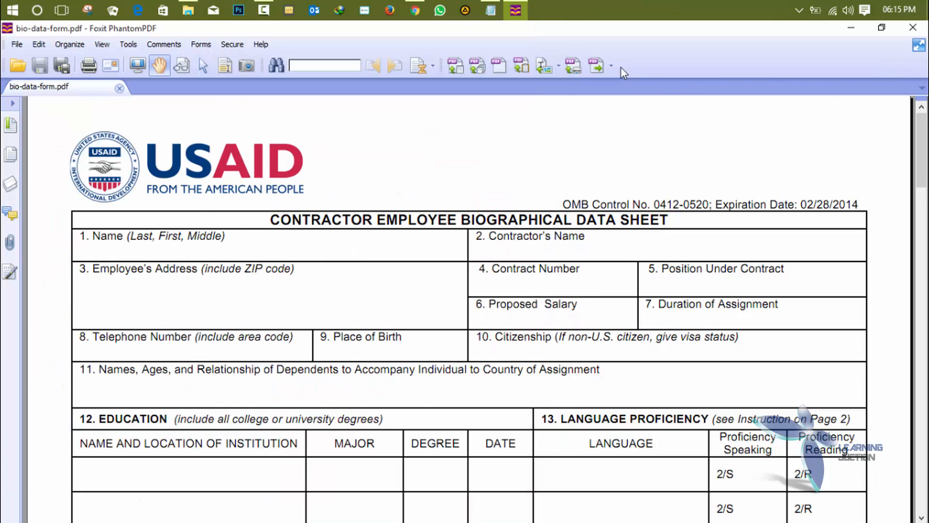
pyautogui.click(559, 66)
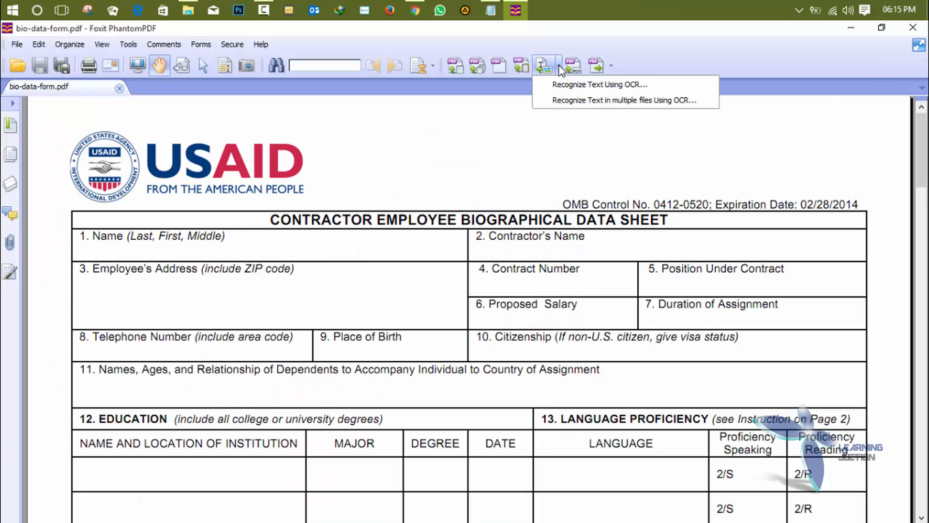
pyautogui.click(644, 56)
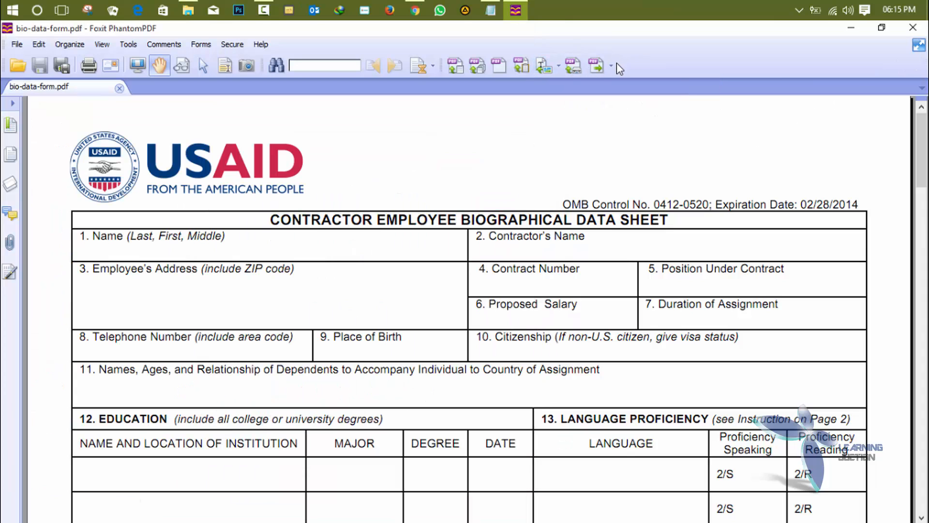
pyautogui.click(613, 67)
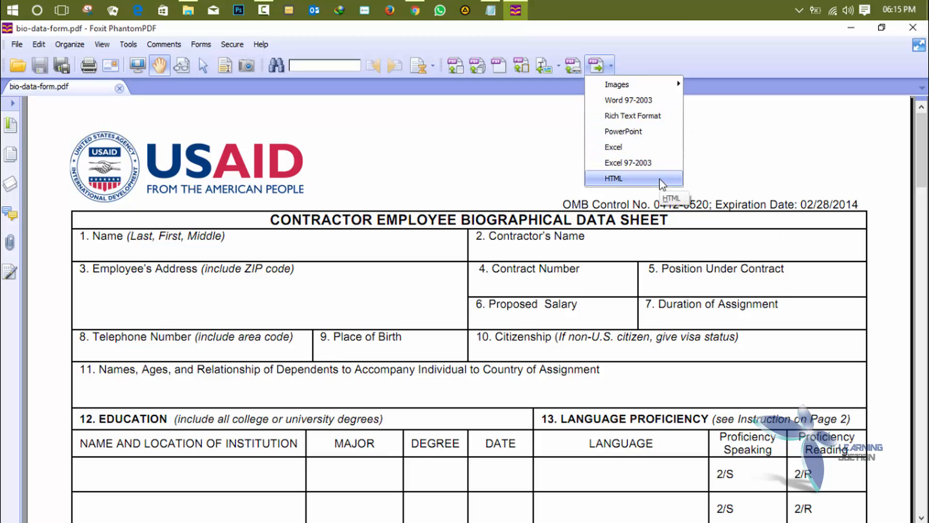
pyautogui.click(734, 158)
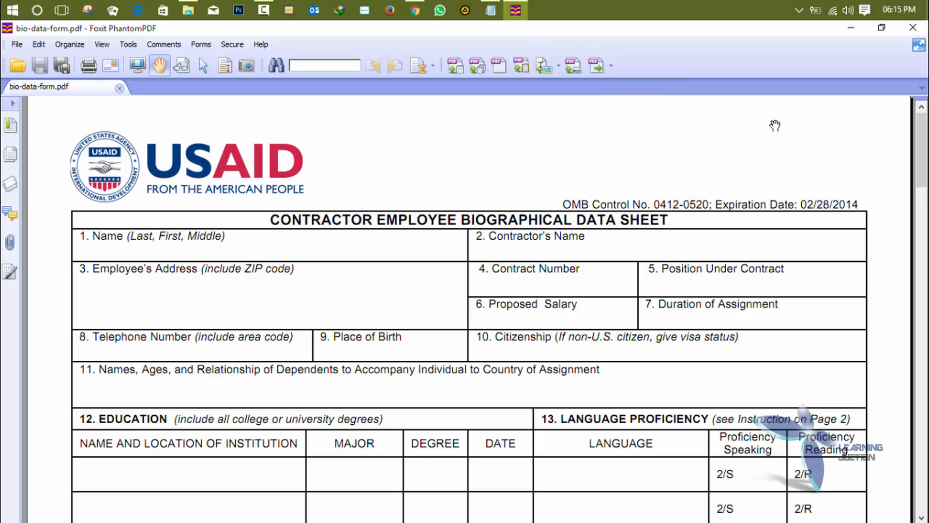
pyautogui.click(858, 32)
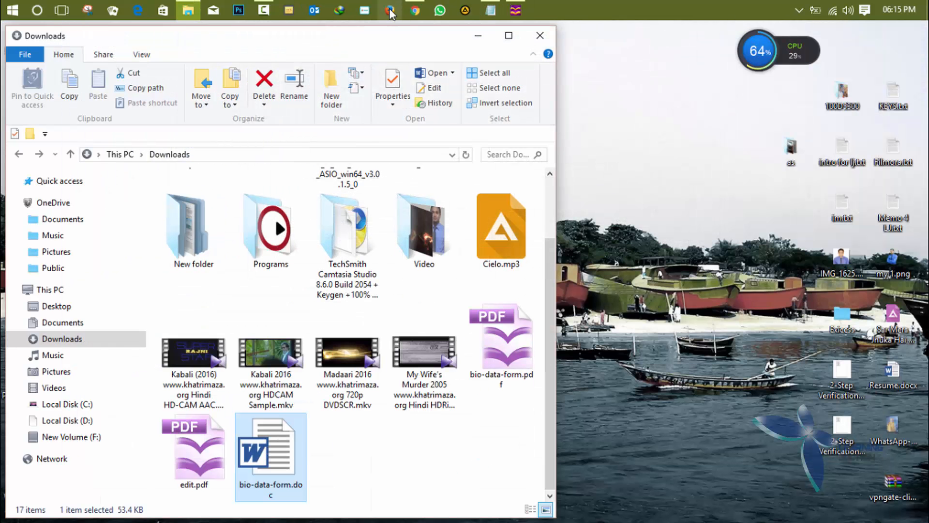
pyautogui.click(415, 9)
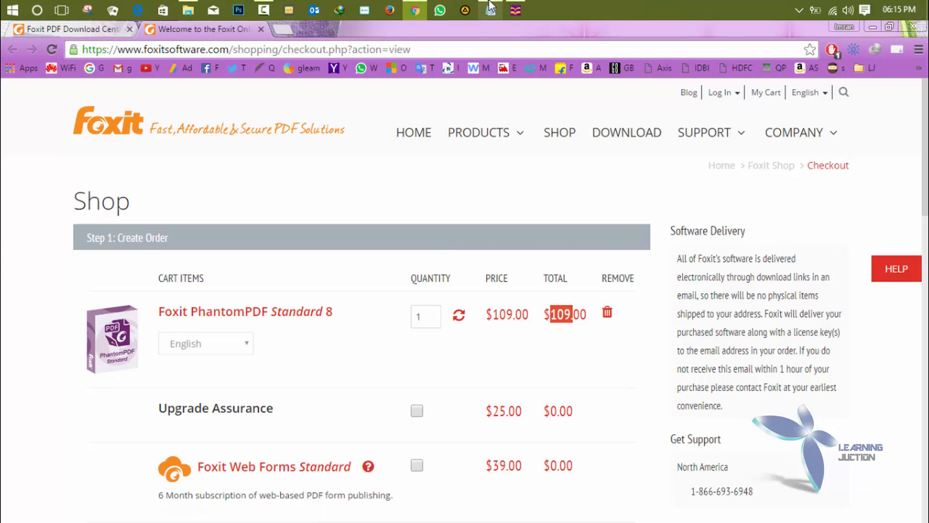
pyautogui.click(868, 30)
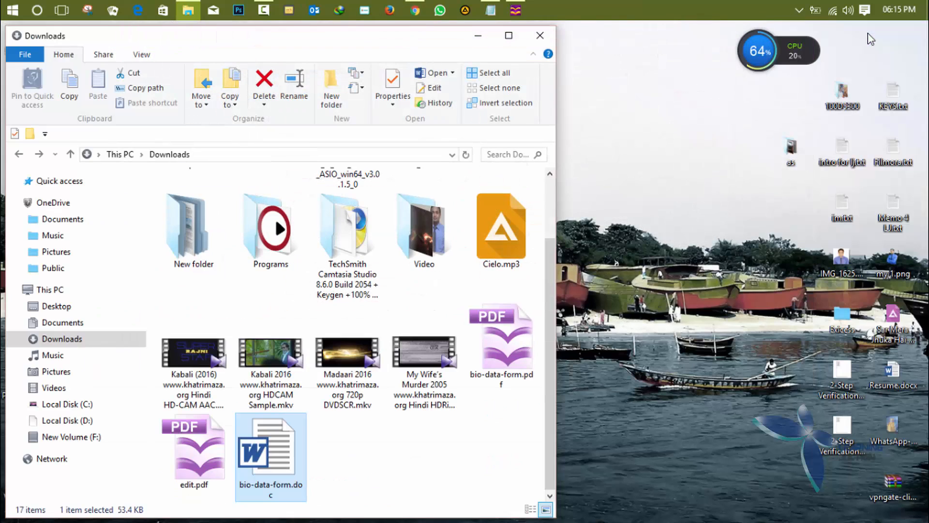
# - Close the Downloads folder window and refresh the desktop
pyautogui.click(540, 34)
pyautogui.rightClick(580, 141)
pyautogui.click(596, 183)
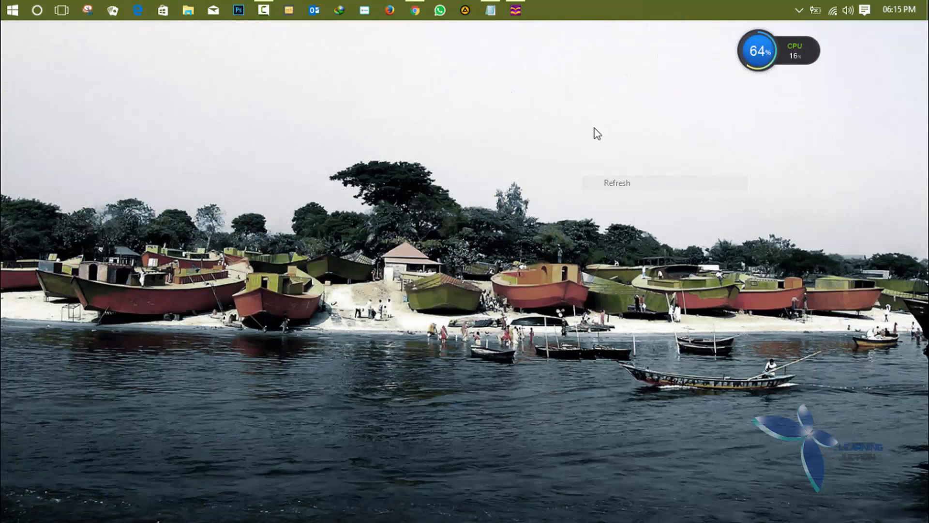
# - Close Foxit PhantomPDF and keep the Chrome checkout page minimized
pyautogui.click(516, 10)
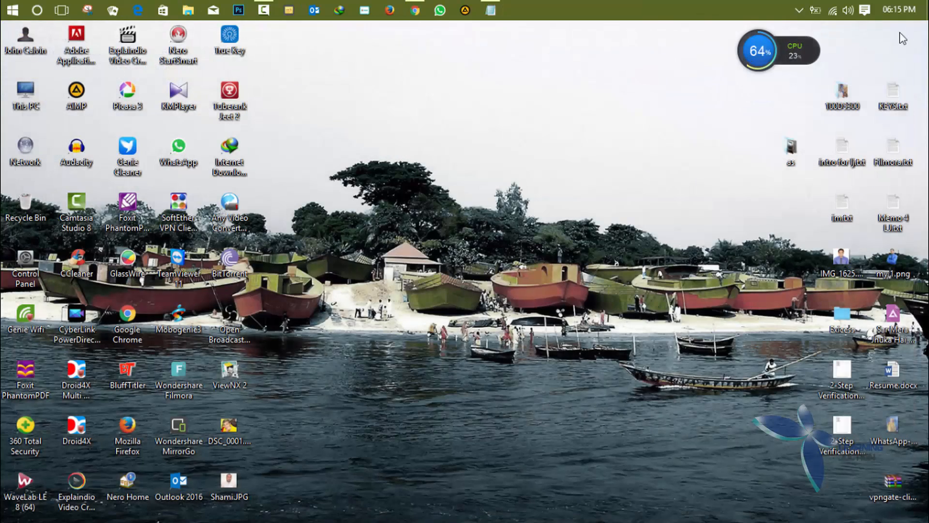
pyautogui.click(912, 28)
pyautogui.click(415, 10)
pyautogui.click(416, 6)
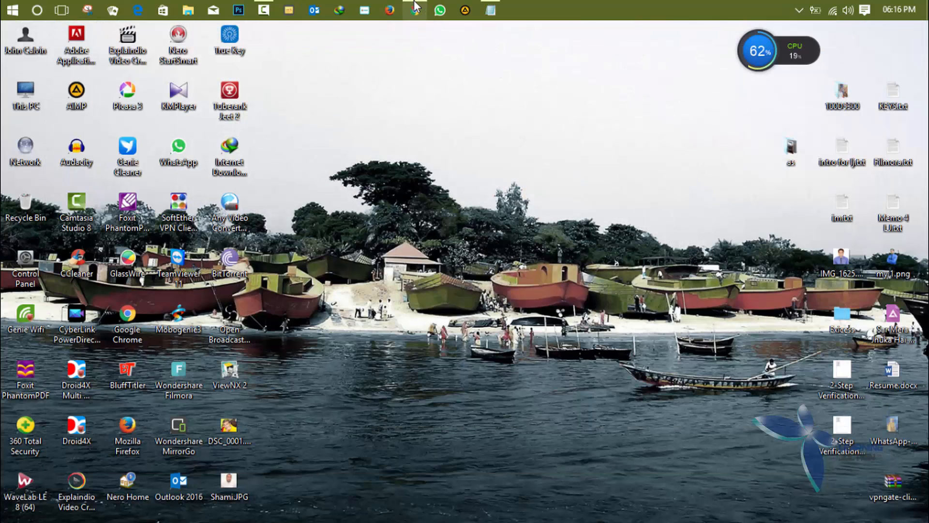